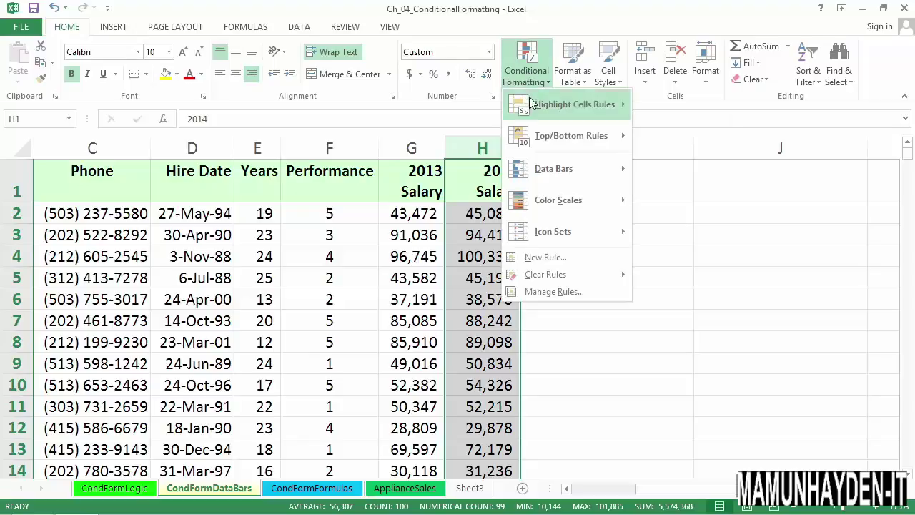
# Leave the data bar previews unapplied and widen the 2014 Salary column to nearly twice its width
pyautogui.moveTo(531, 168)
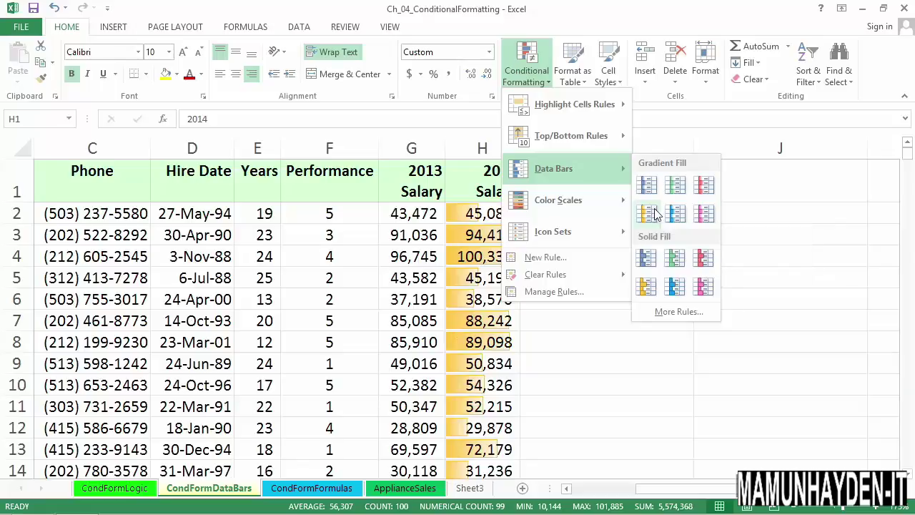
pyautogui.click(785, 207)
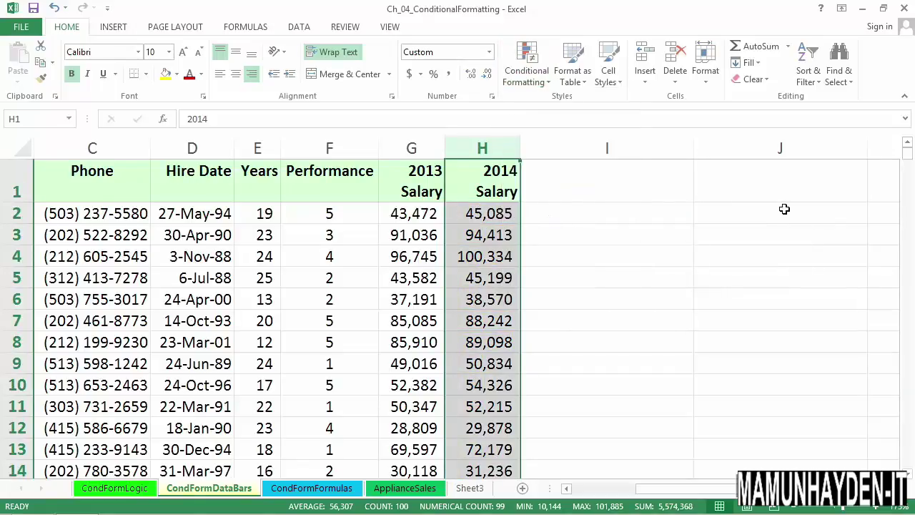
pyautogui.moveTo(529, 153); pyautogui.dragTo(582, 151)
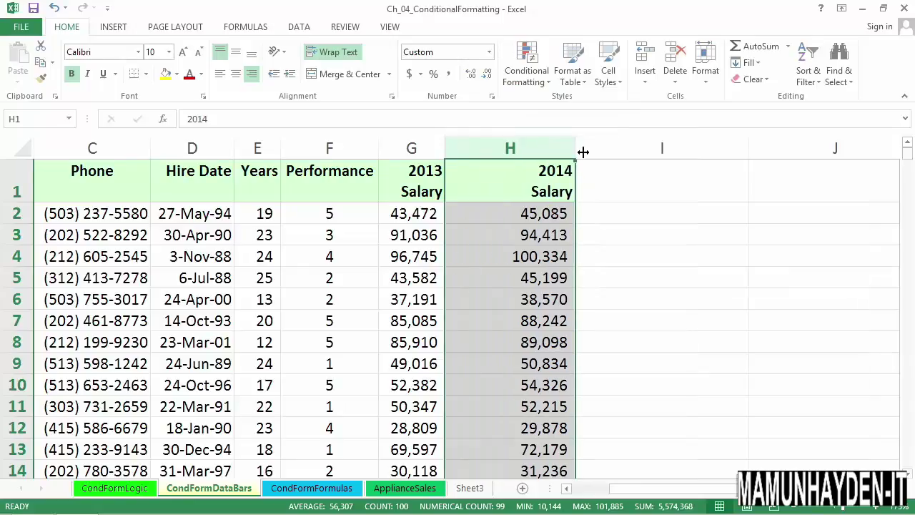
# Apply solid fill red data bars to the 2014 Salary column
pyautogui.moveTo(717, 490); pyautogui.dragTo(708, 490)
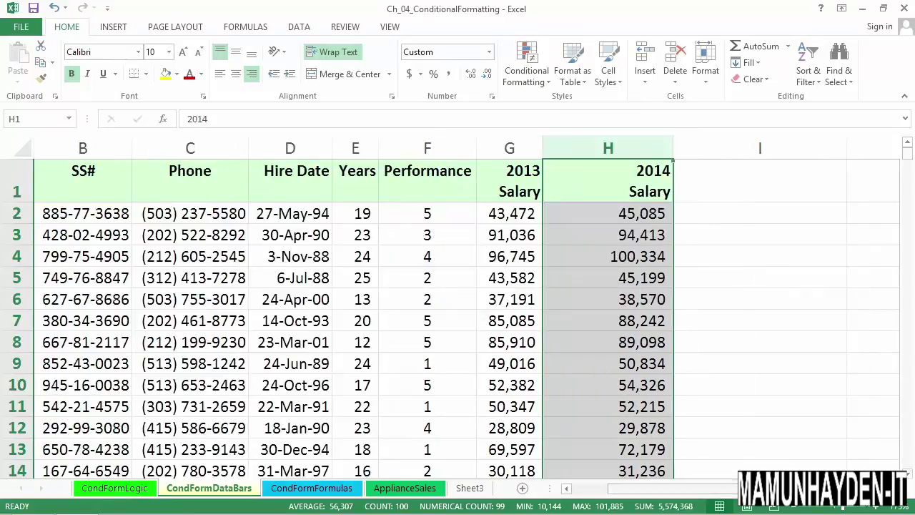
pyautogui.click(894, 489)
pyautogui.click(894, 488)
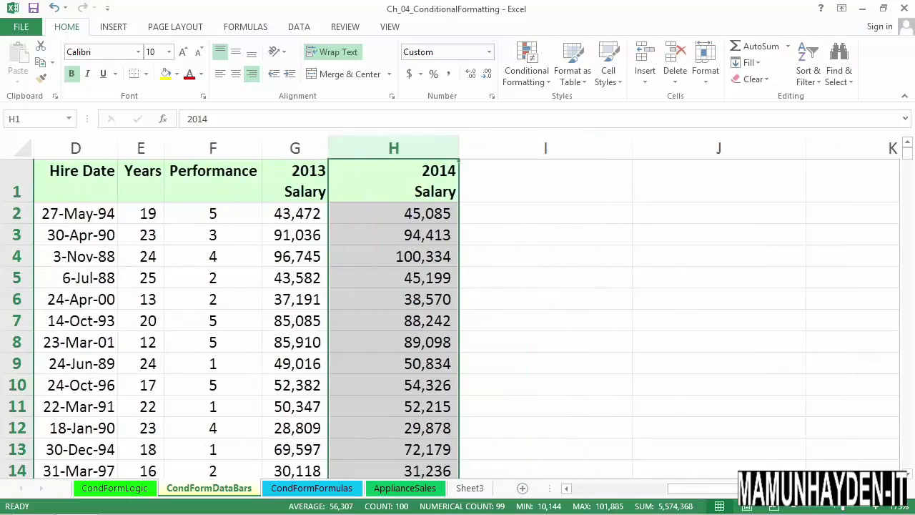
pyautogui.click(527, 58)
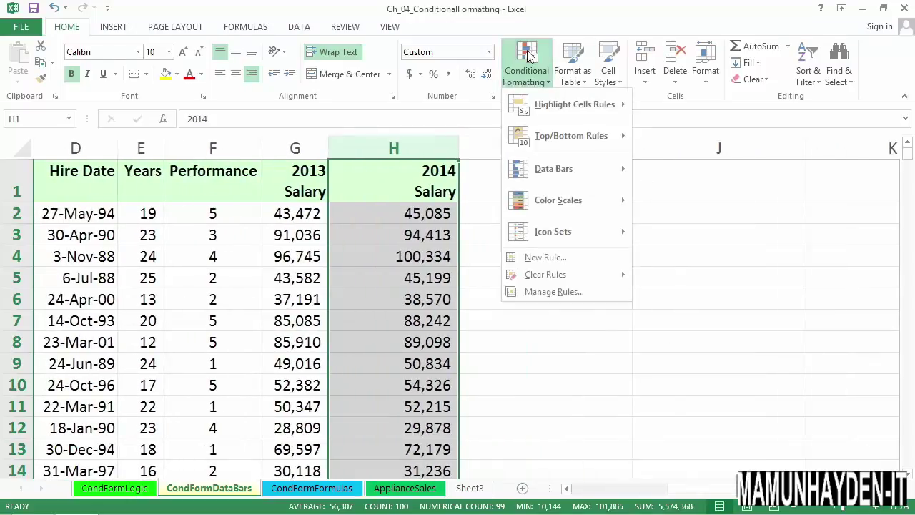
pyautogui.moveTo(536, 171)
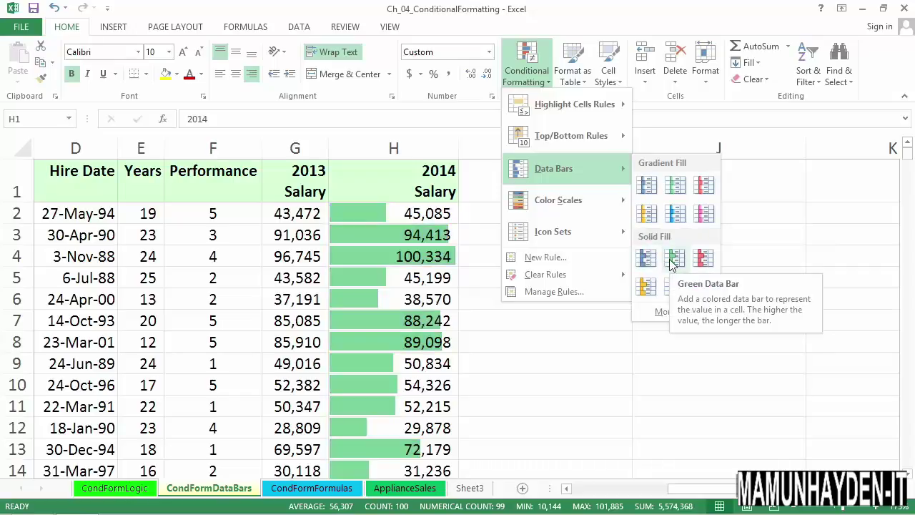
pyautogui.click(702, 258)
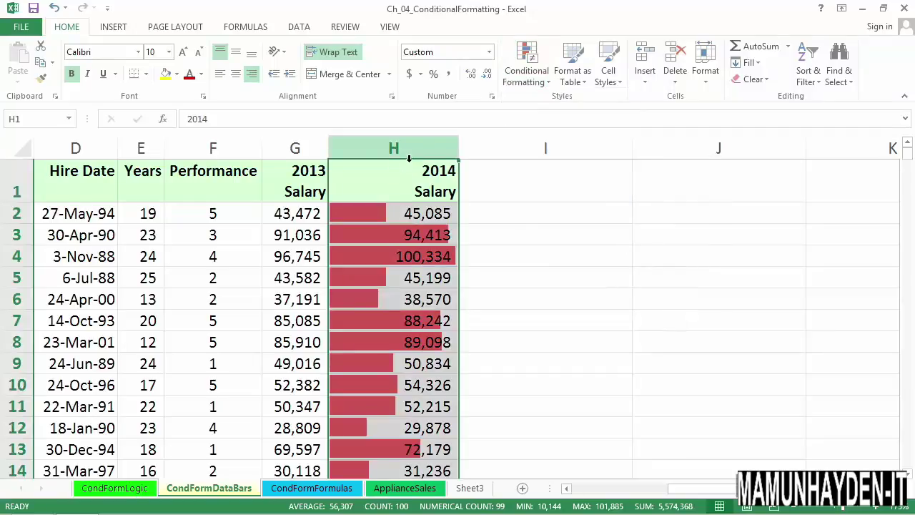
# Clear the conditional formatting rules from the selected 2014 Salary column only
pyautogui.click(522, 80)
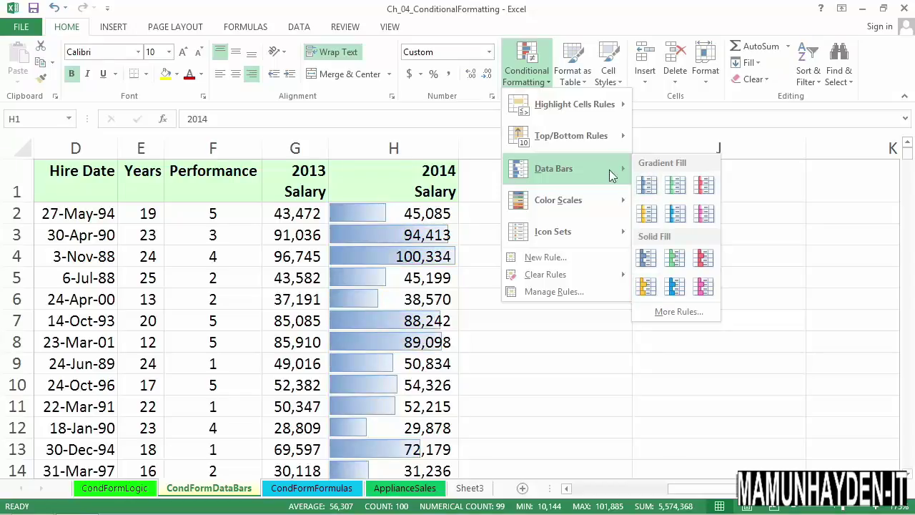
pyautogui.moveTo(578, 202)
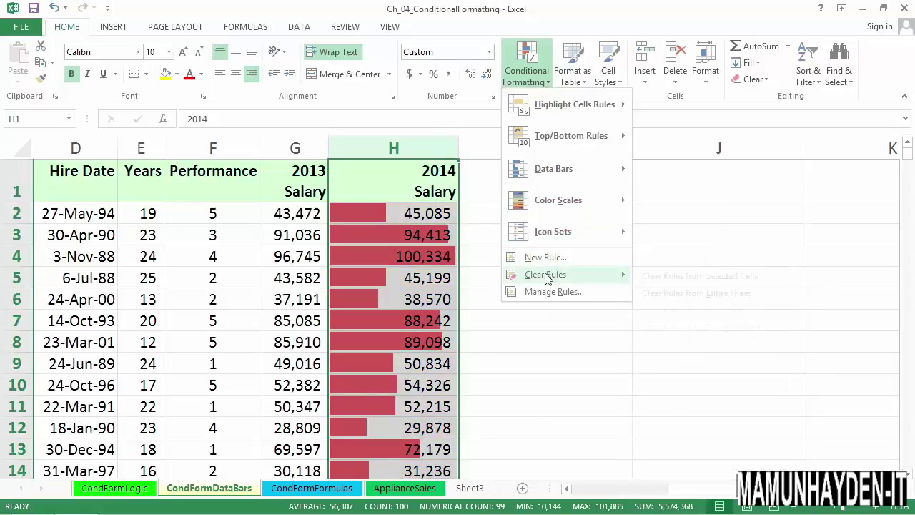
pyautogui.moveTo(545, 278)
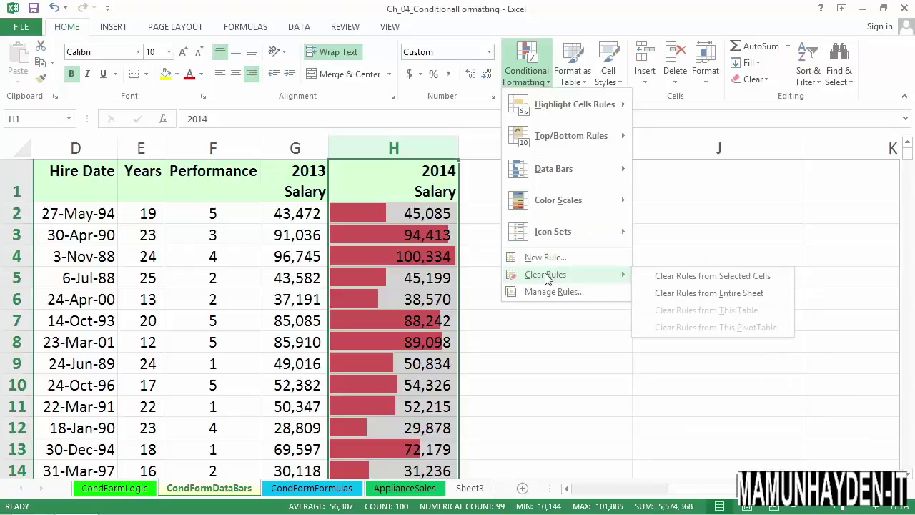
pyautogui.click(657, 278)
# Apply the green-yellow-red color scale to the 2014 Salary column, with green for the highest values
pyautogui.click(527, 57)
pyautogui.moveTo(520, 200)
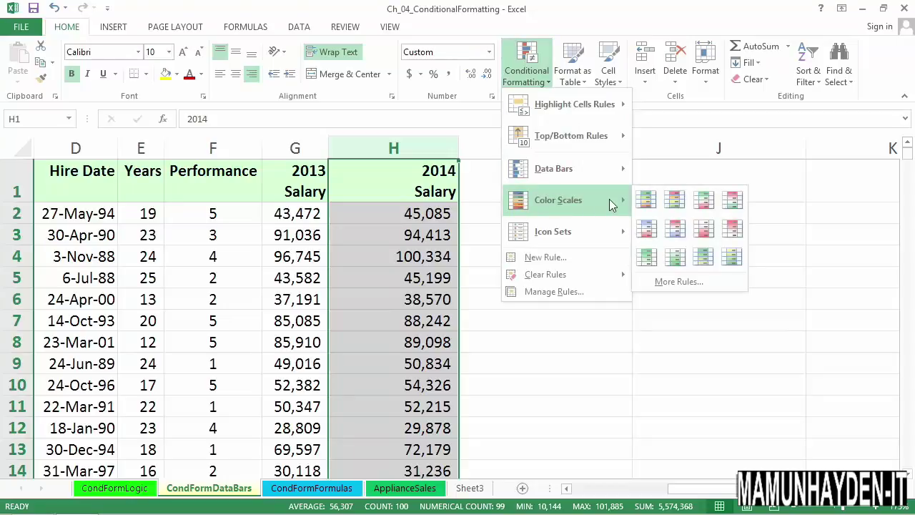
pyautogui.click(646, 202)
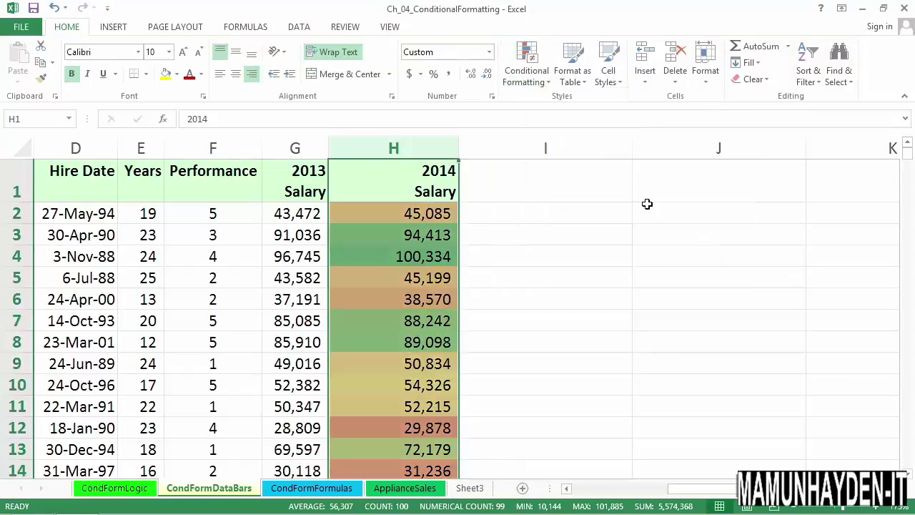
pyautogui.click(393, 262)
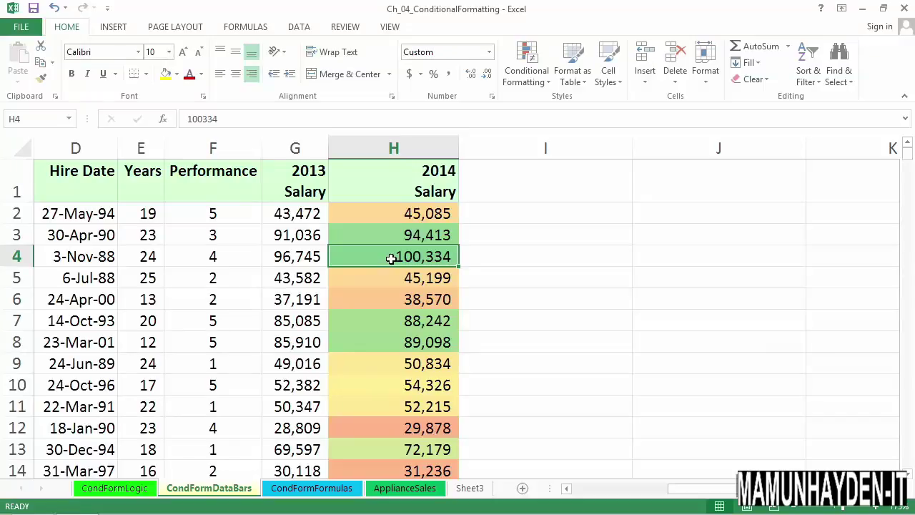
pyautogui.click(416, 162)
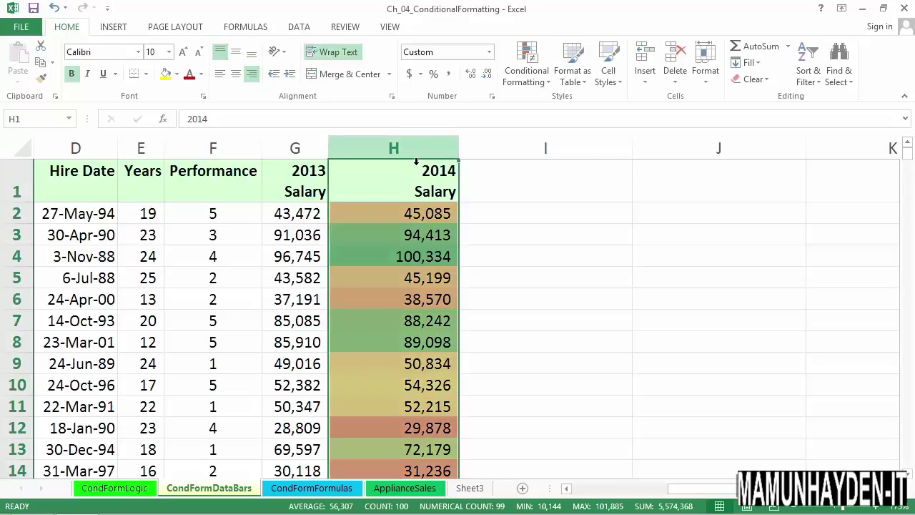
# Sort the employee data by 2014 Salary from largest to smallest
pyautogui.click(396, 216)
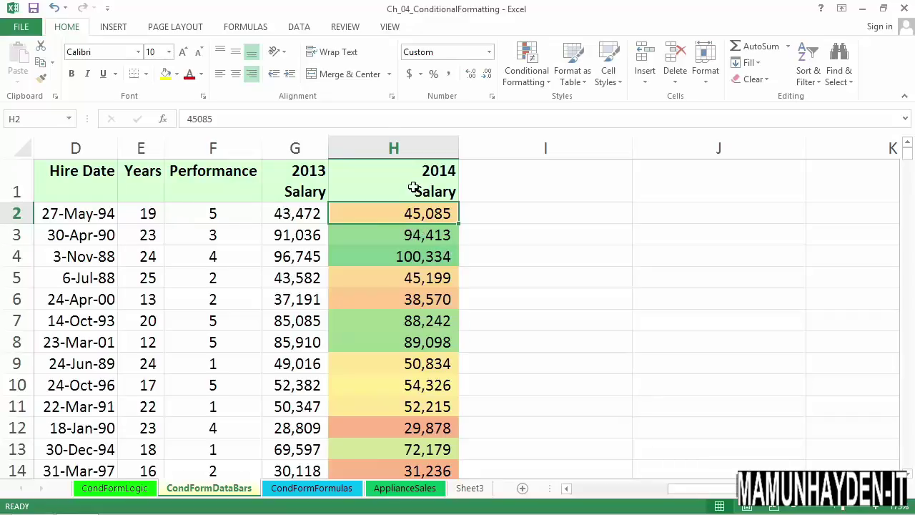
pyautogui.click(299, 26)
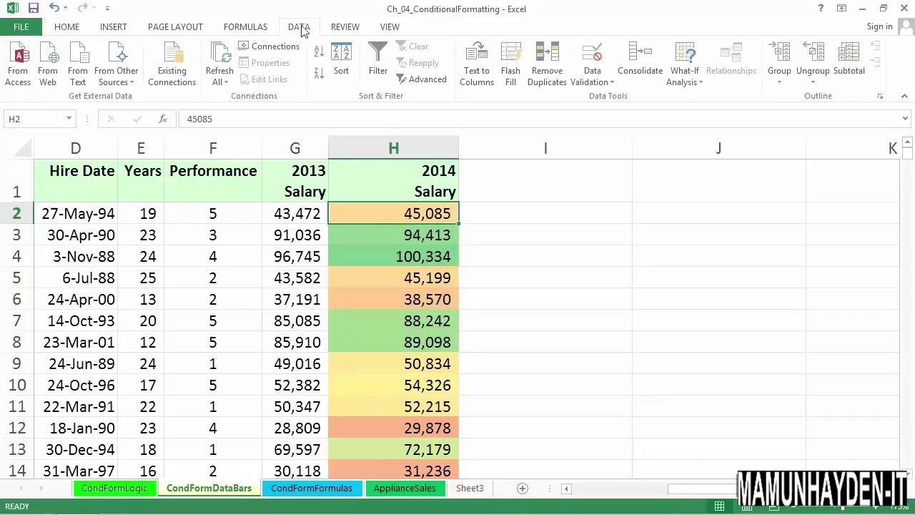
pyautogui.click(319, 76)
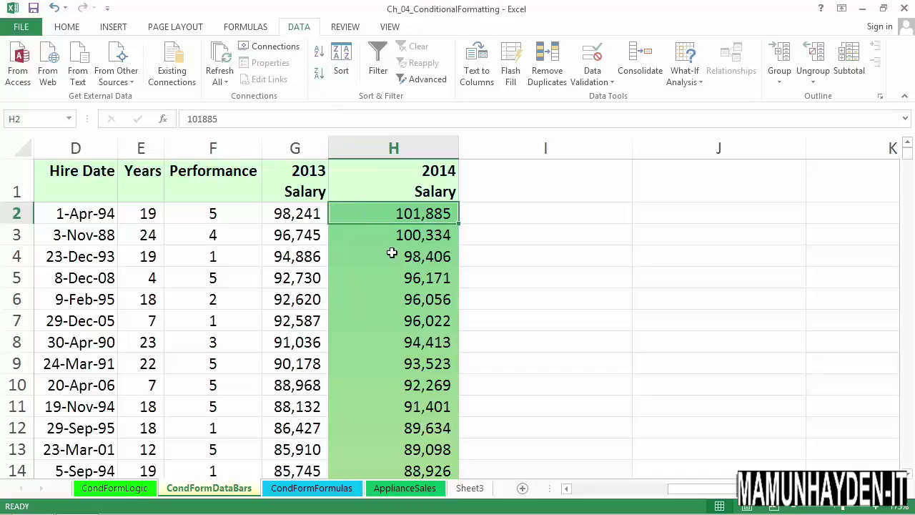
# Examine how the color scale shading changes down the sorted 2014 Salary column, from the highest to the lowest salaries
pyautogui.scroll(-2, 394, 254)
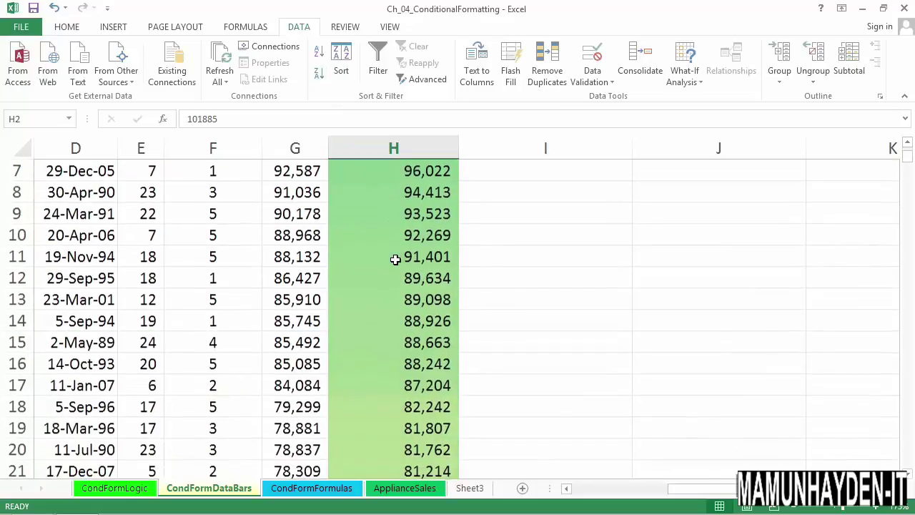
pyautogui.scroll(-2, 395, 259)
pyautogui.moveTo(390, 256); pyautogui.dragTo(388, 321)
pyautogui.click(387, 240)
pyautogui.click(394, 336)
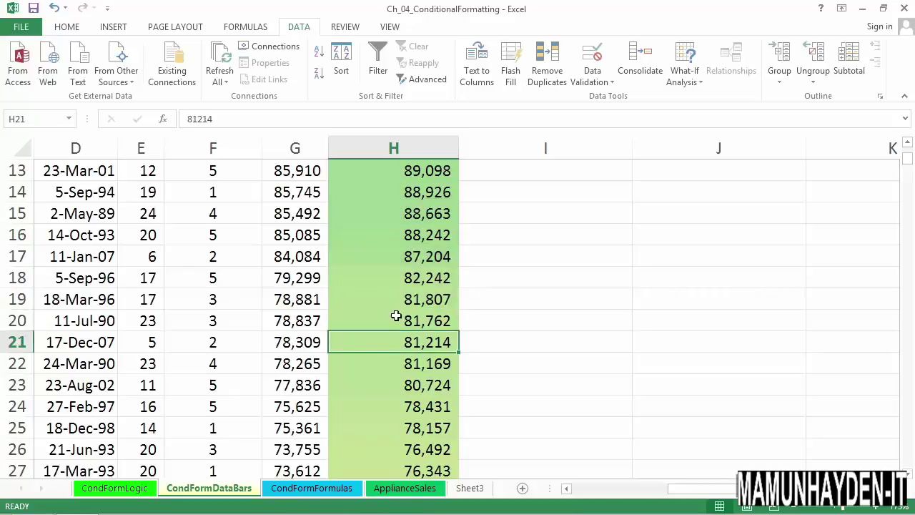
pyautogui.scroll(-4, 397, 316)
pyautogui.scroll(-10, 399, 288)
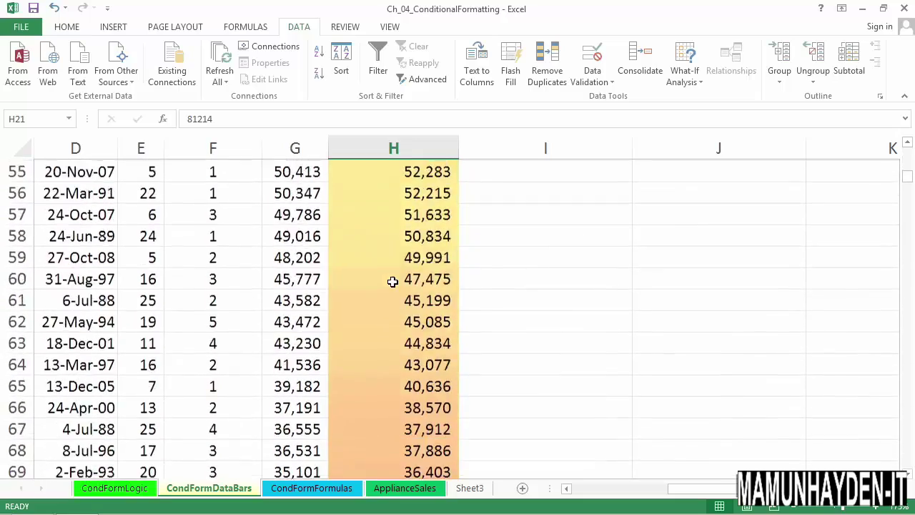
pyautogui.scroll(-10, 393, 283)
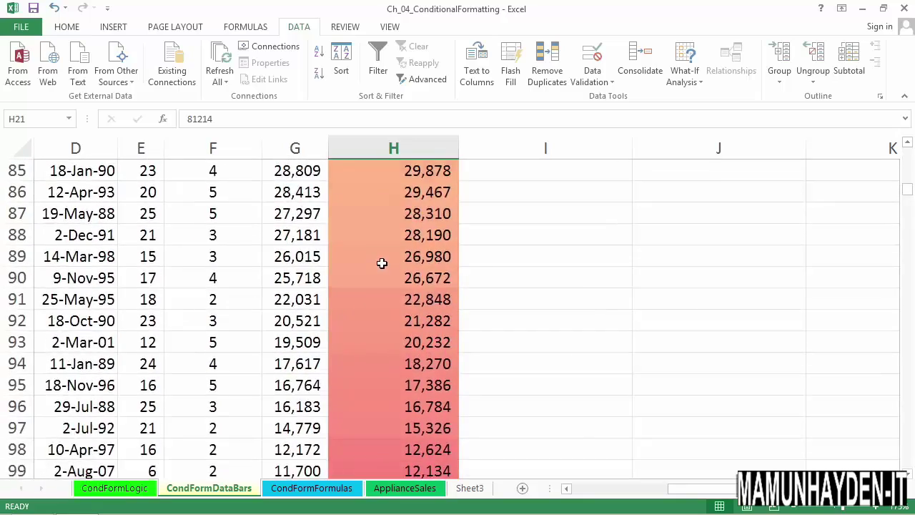
pyautogui.scroll(-4, 382, 263)
pyautogui.scroll(9, 383, 261)
pyautogui.scroll(20, 386, 259)
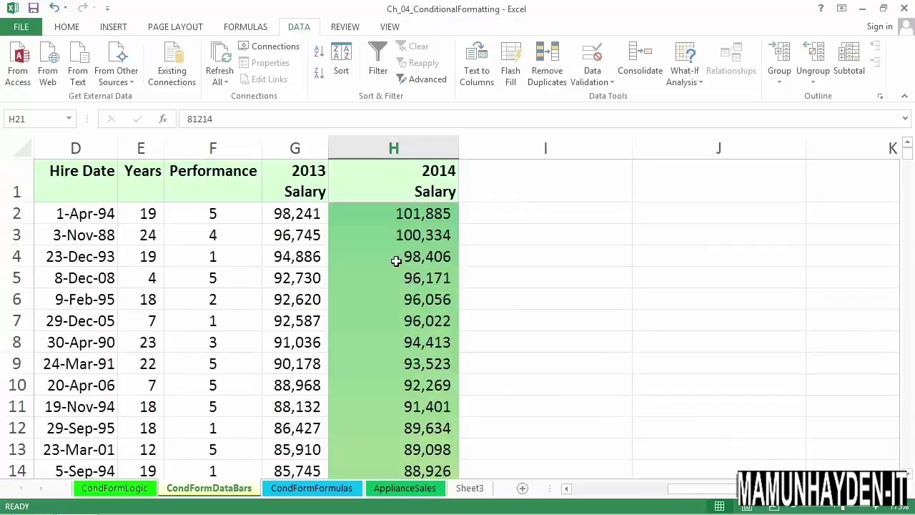
# Undo the sort of the employee data by 2014 Salary
pyautogui.click(416, 172)
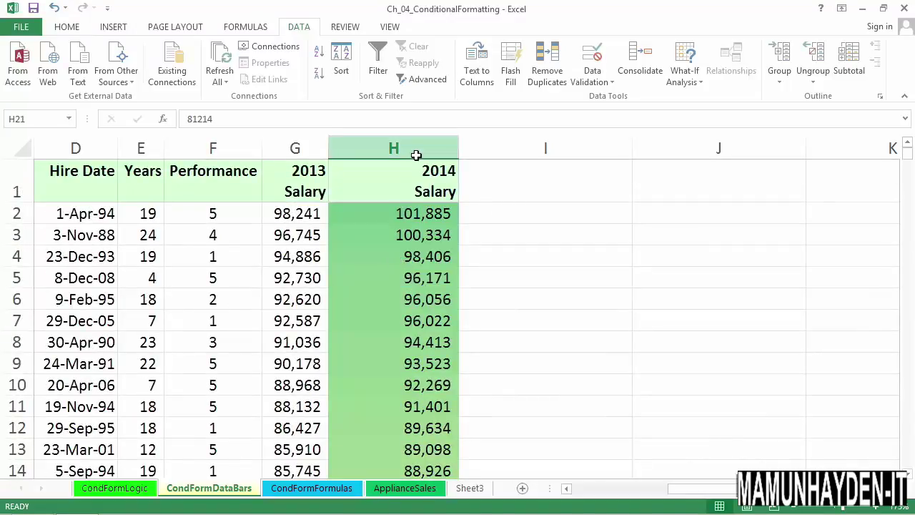
pyautogui.hotkey('ctrl', 'shift', 'Down')
pyautogui.click(408, 240)
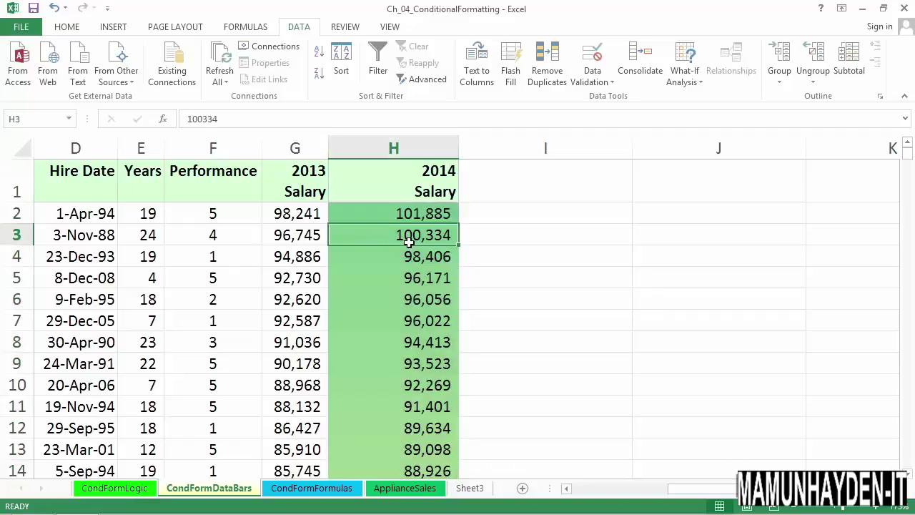
pyautogui.hotkey('ctrl', 'z')
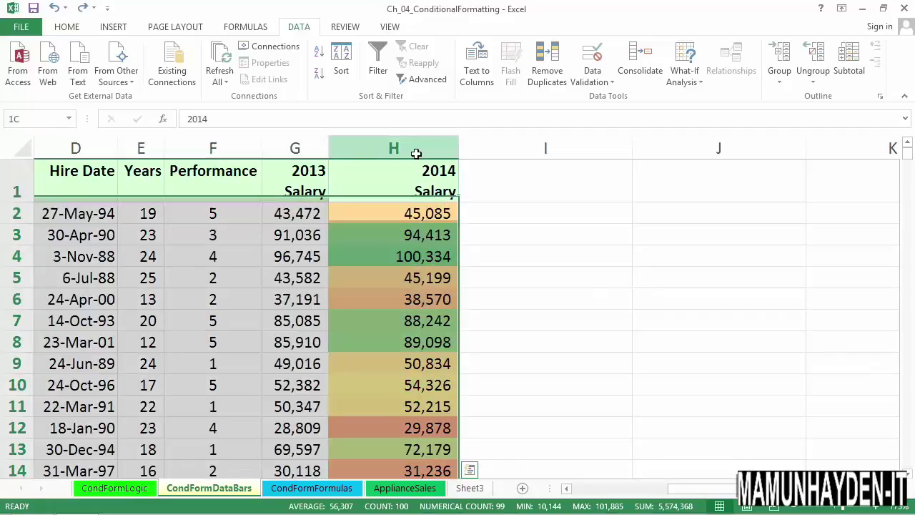
# Add the colored three-arrow directional icon set to the 2014 Salary column, on top of its color scale
pyautogui.click(416, 153)
pyautogui.click(76, 28)
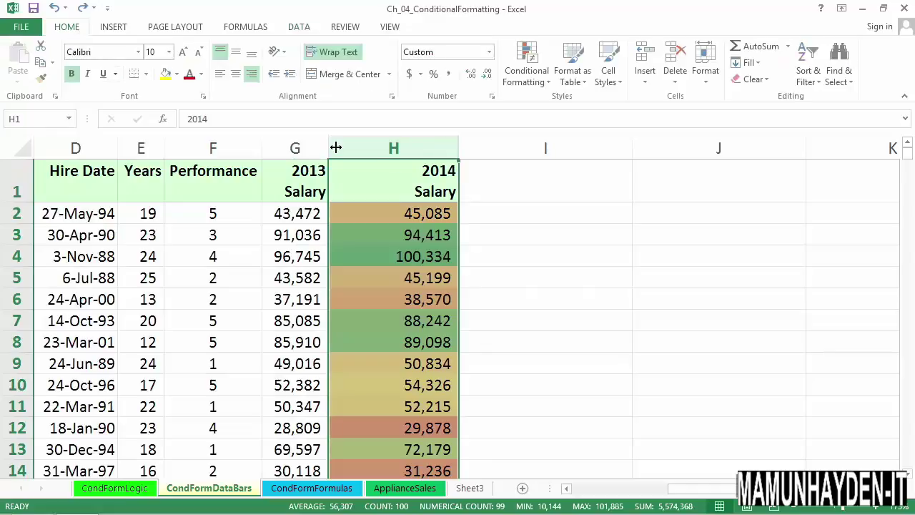
pyautogui.click(528, 72)
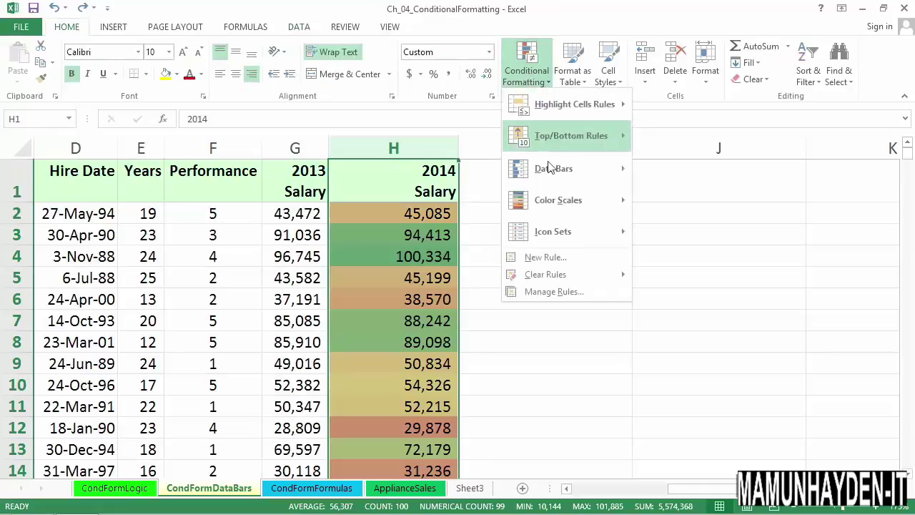
pyautogui.moveTo(560, 199)
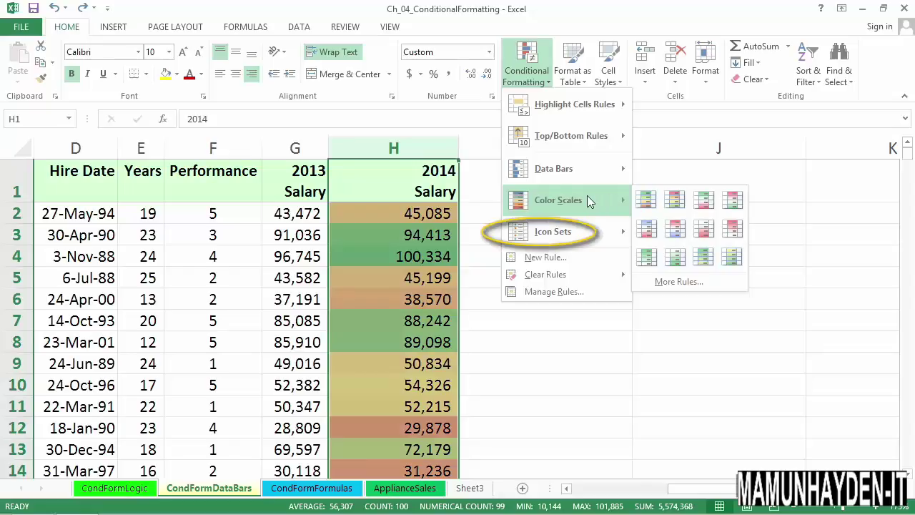
pyautogui.moveTo(565, 230)
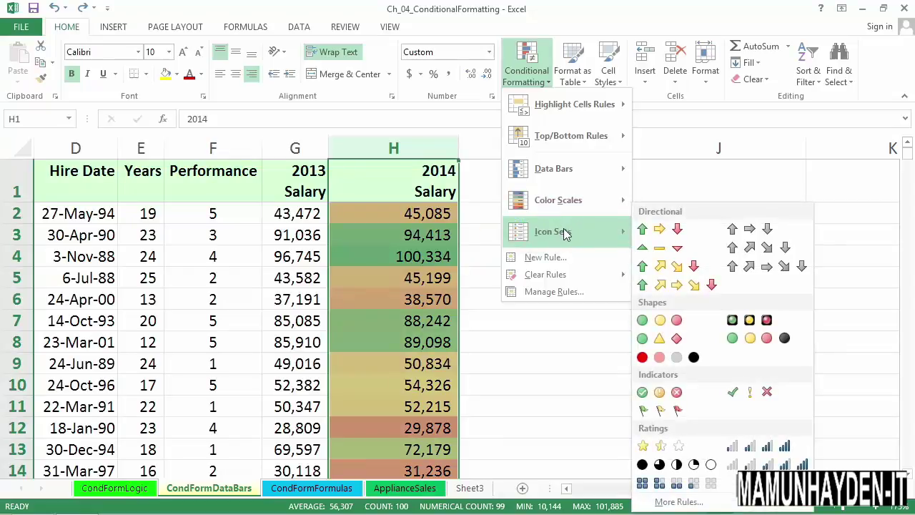
pyautogui.click(650, 230)
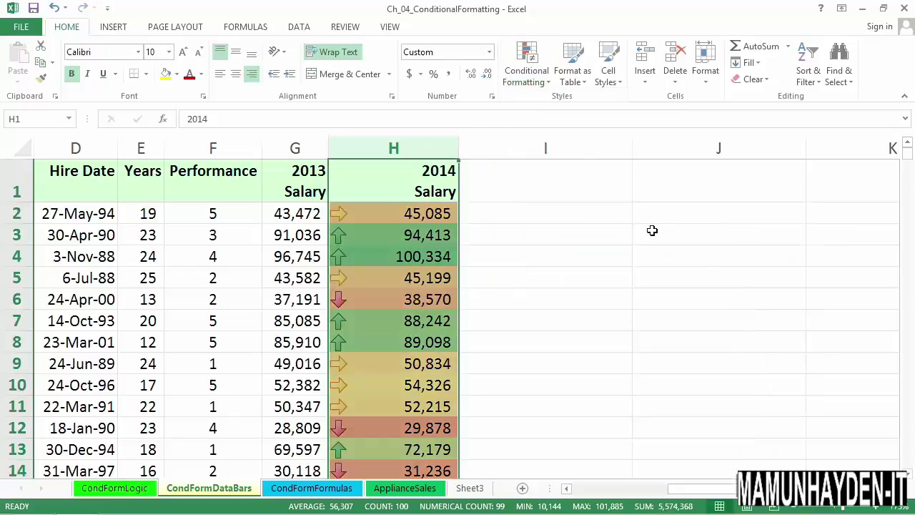
# Examine which 2014 salaries carry the green up, red down and yellow sideways arrows
pyautogui.click(414, 184)
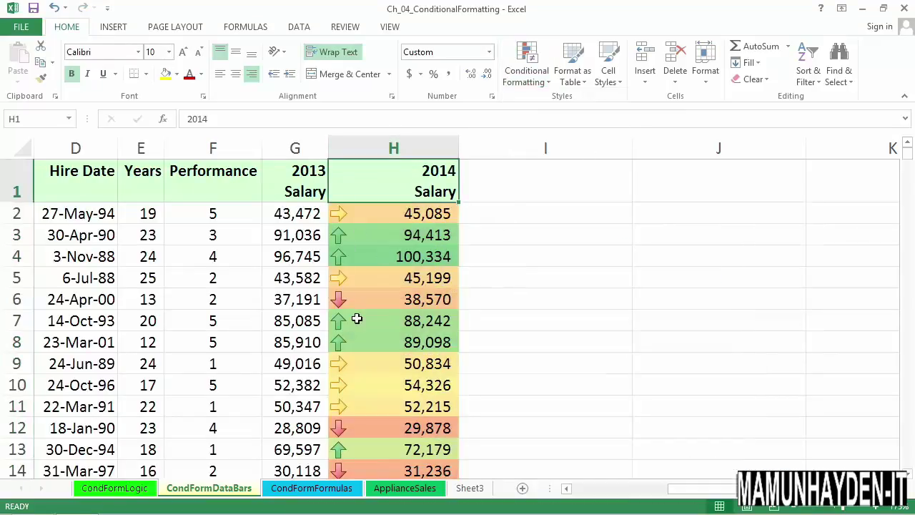
pyautogui.moveTo(357, 241); pyautogui.dragTo(360, 263)
pyautogui.moveTo(370, 316); pyautogui.dragTo(369, 344)
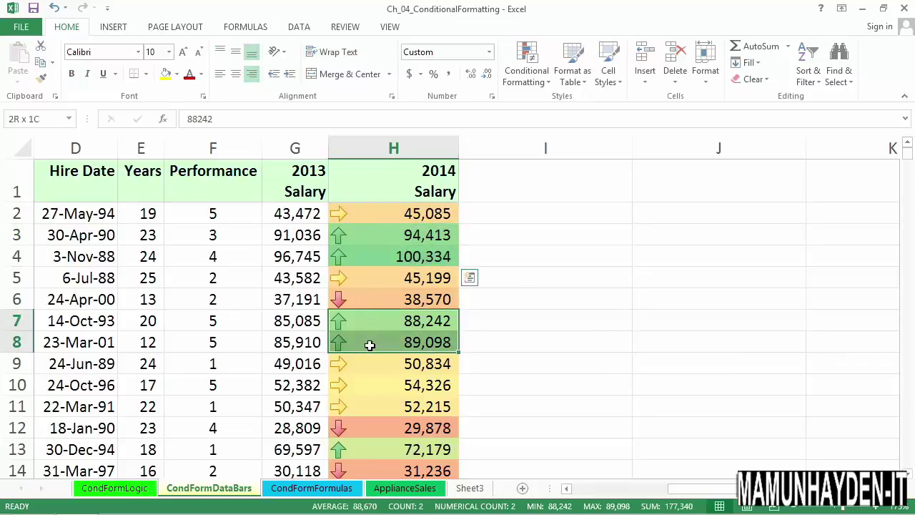
pyautogui.click(363, 303)
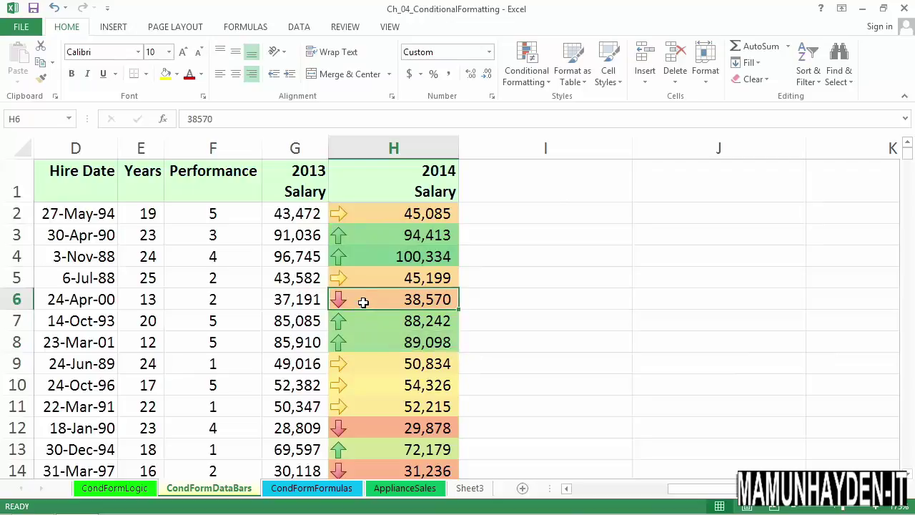
pyautogui.click(353, 281)
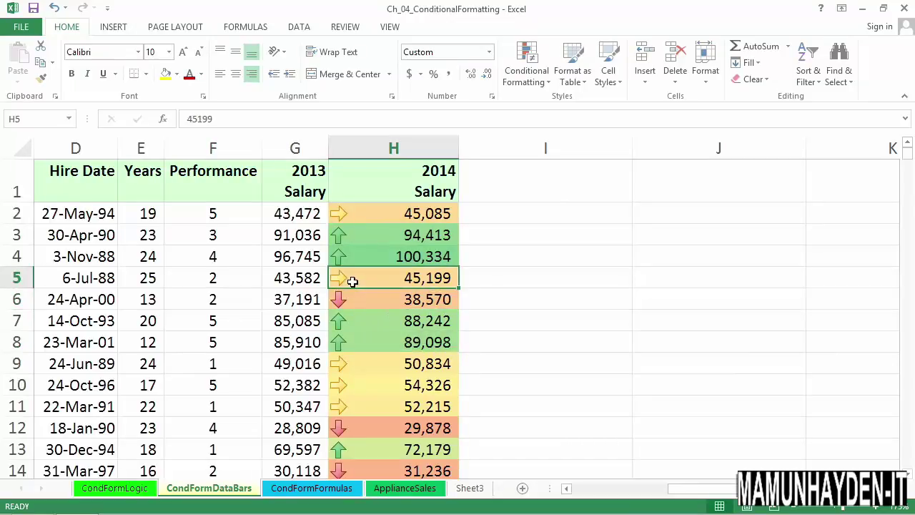
# Clear all conditional formatting rules from the 2014 Salary column
pyautogui.click(406, 162)
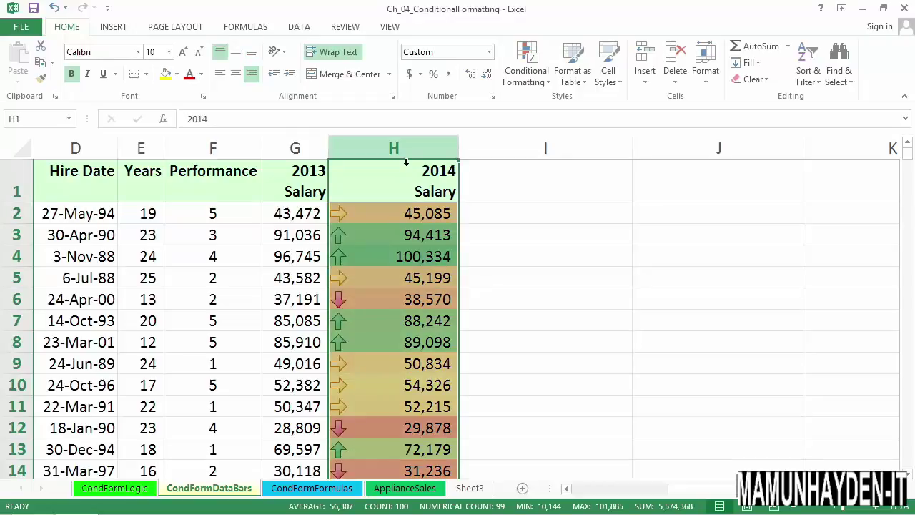
pyautogui.click(529, 63)
pyautogui.moveTo(536, 273)
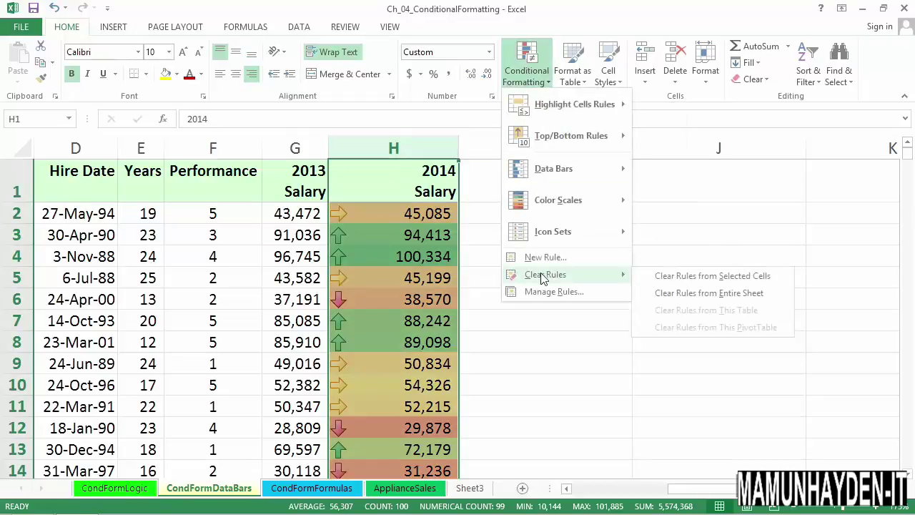
pyautogui.click(670, 277)
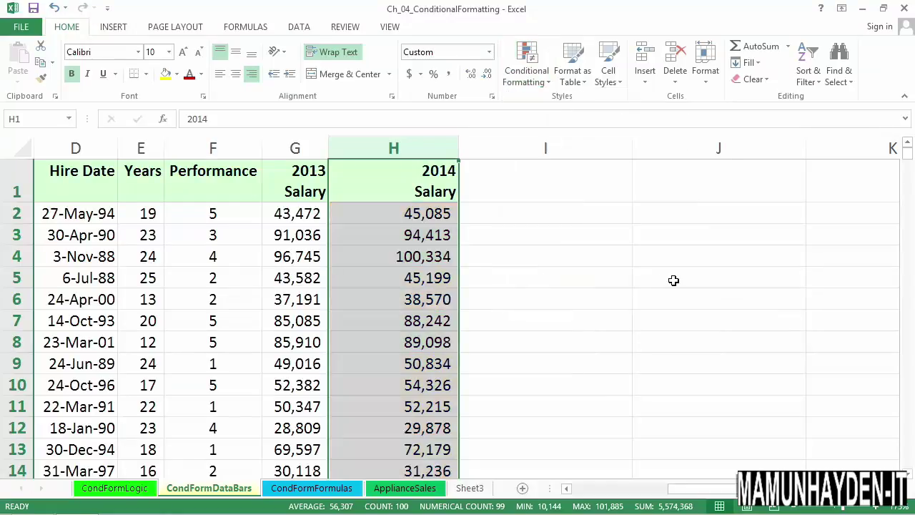
# Apply the unrimmed three traffic lights icon set with green, yellow and red circles to the 2014 Salary column
pyautogui.click(527, 59)
pyautogui.moveTo(567, 233)
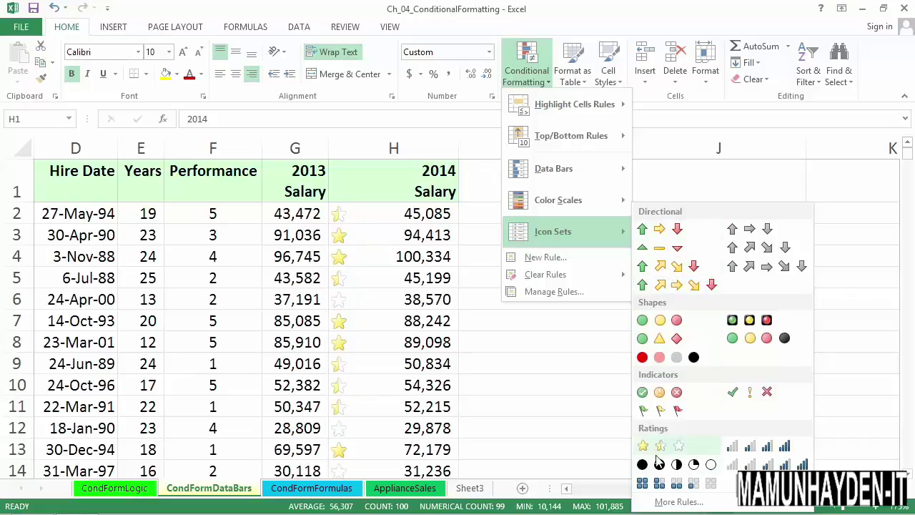
pyautogui.click(677, 320)
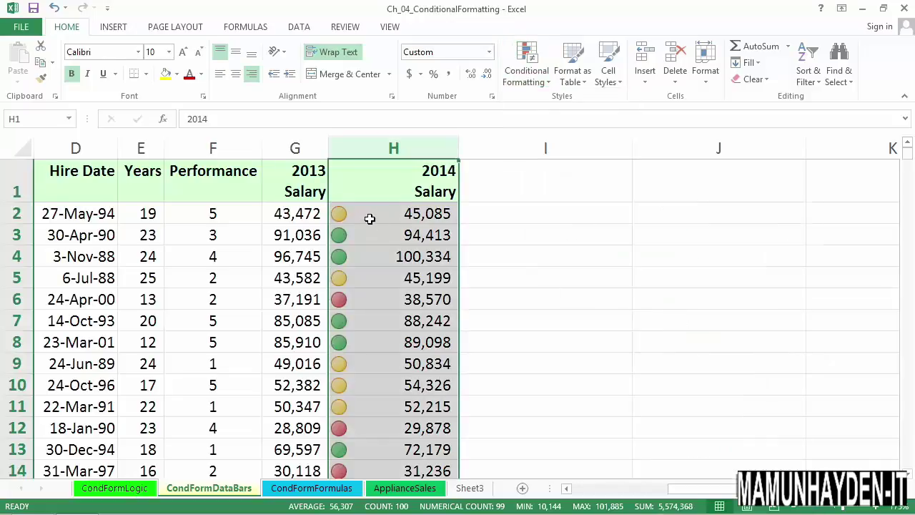
pyautogui.click(370, 217)
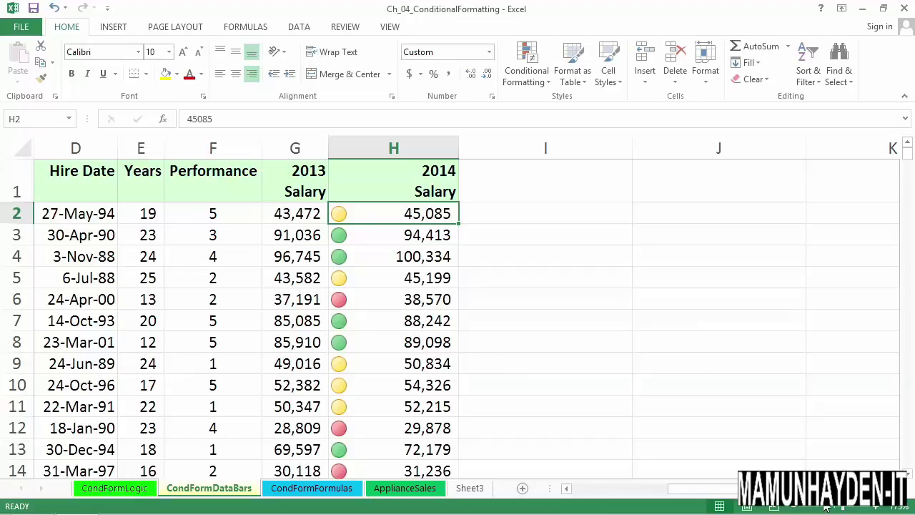
# Edit the 2014 Salary column's icon set rule to show only the icons without the salary values
pyautogui.moveTo(768, 491)
pyautogui.mouseDown()
pyautogui.moveTo(672, 492)
pyautogui.moveTo(751, 486)
pyautogui.mouseUp()
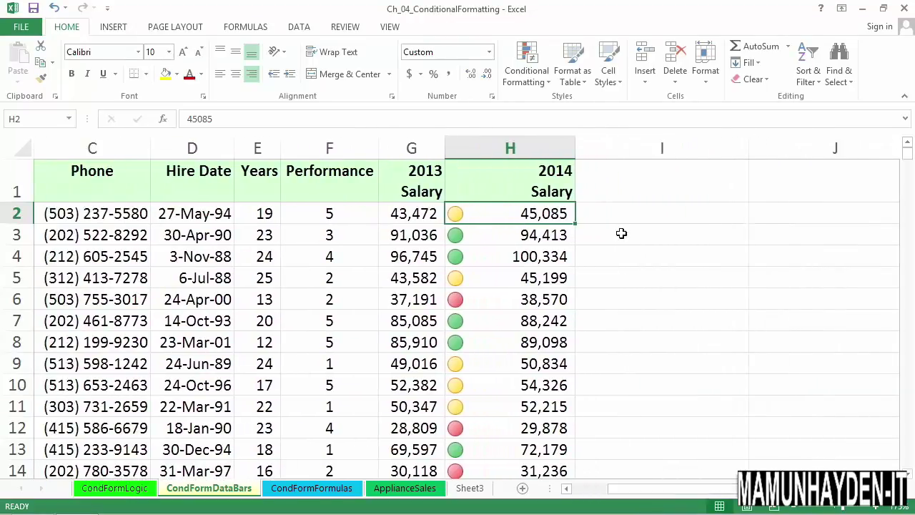
pyautogui.click(517, 155)
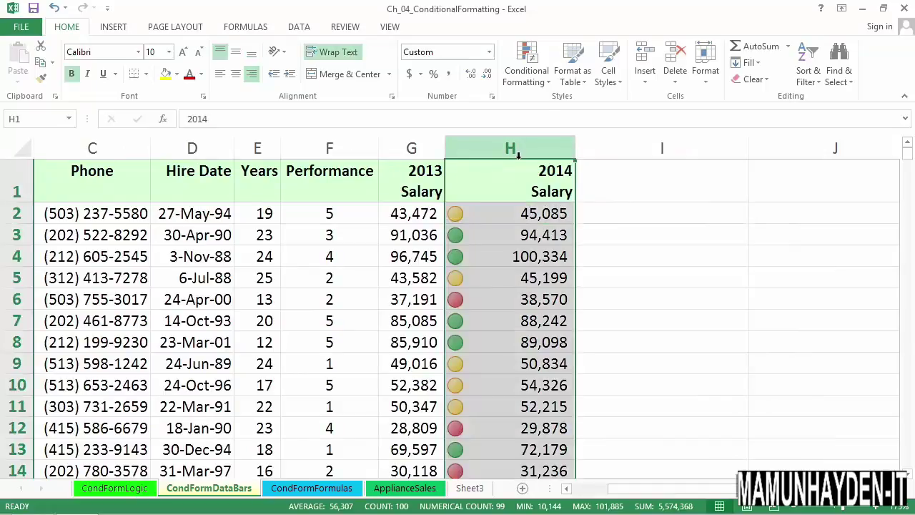
pyautogui.click(530, 65)
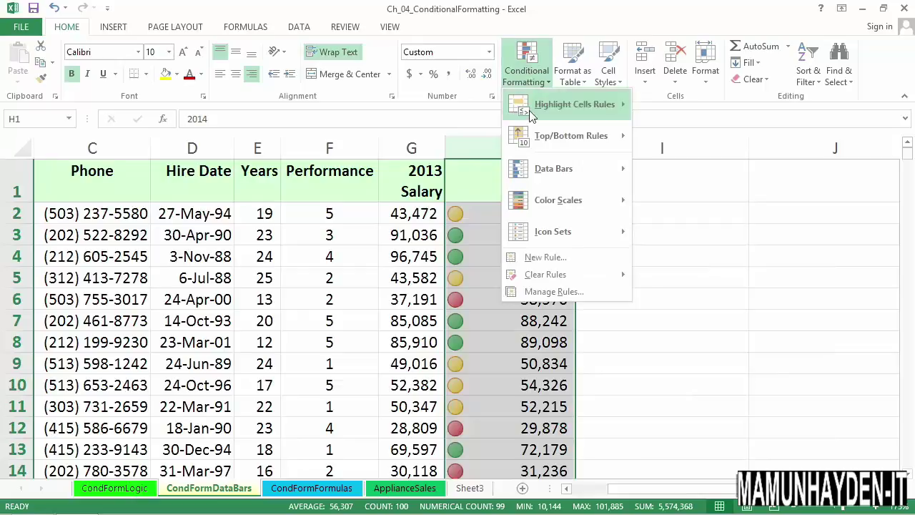
pyautogui.moveTo(528, 276)
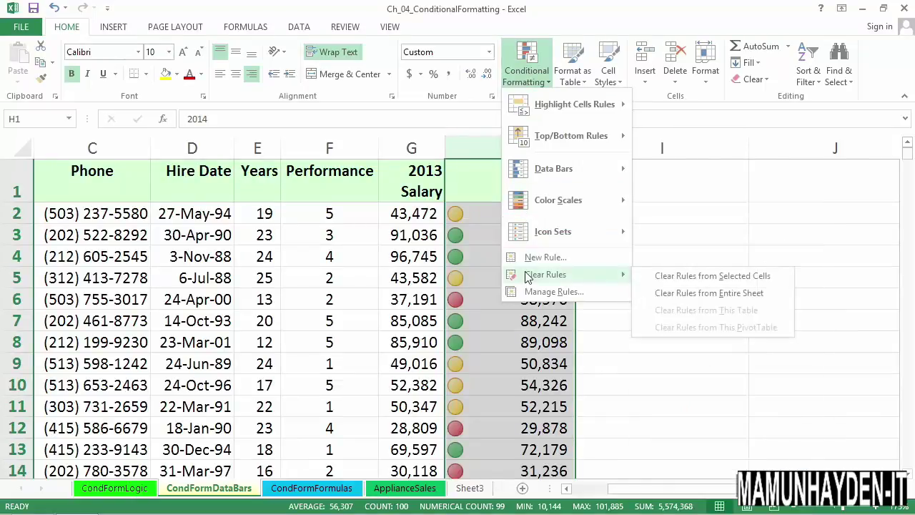
pyautogui.click(535, 291)
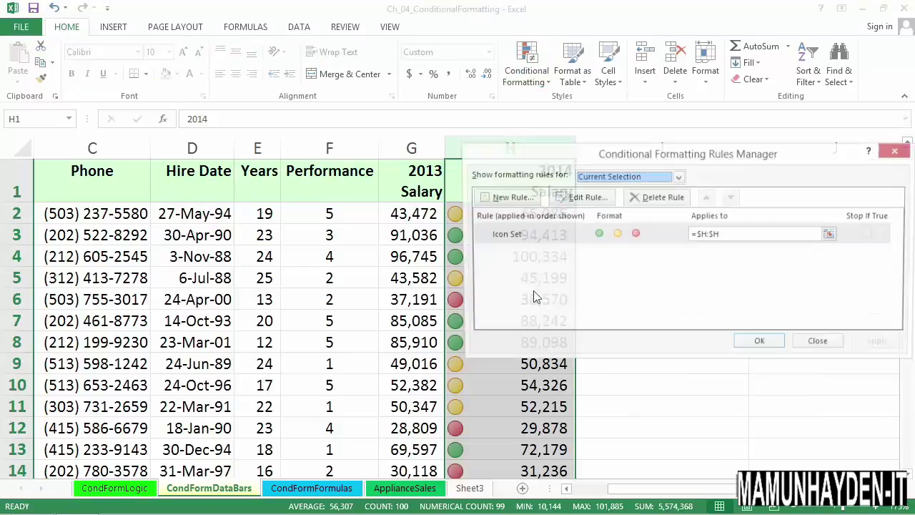
pyautogui.click(582, 231)
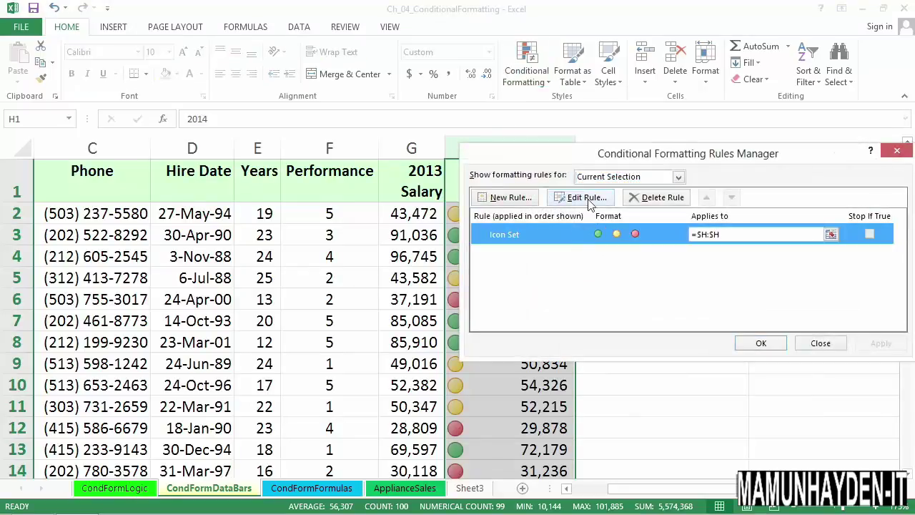
pyautogui.click(588, 198)
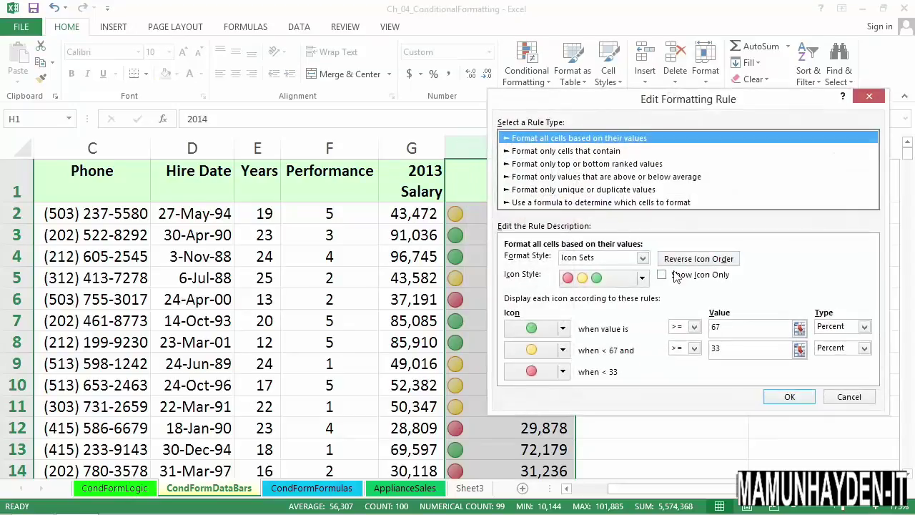
pyautogui.click(662, 276)
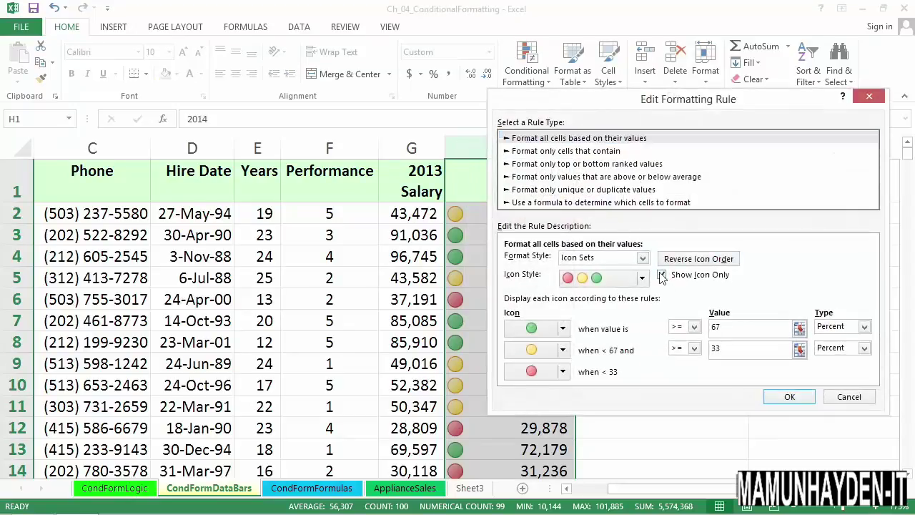
pyautogui.click(787, 398)
pyautogui.click(762, 346)
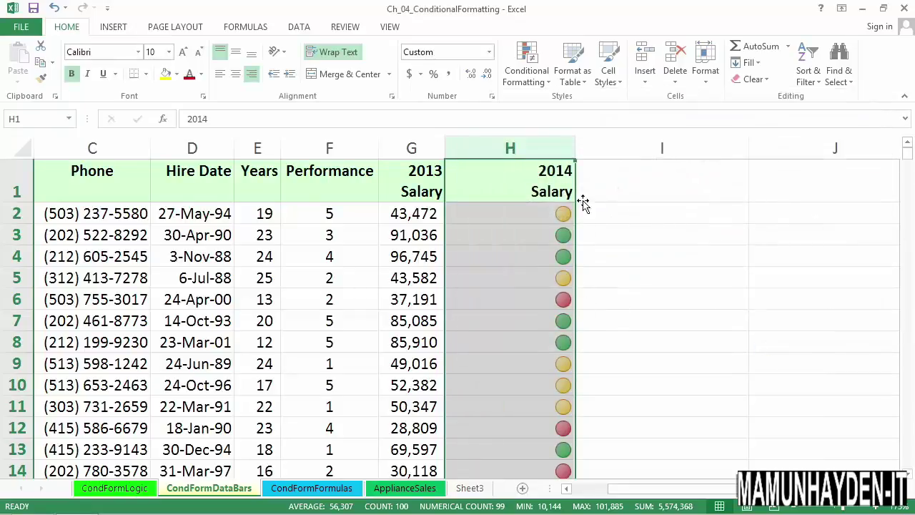
# Autofit the width of the 2014 Salary column and center its contents
pyautogui.doubleClick(583, 154)
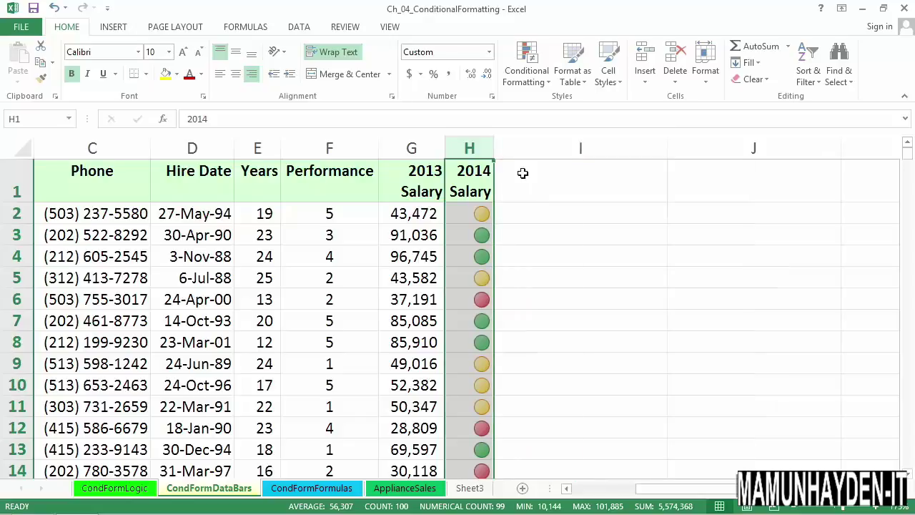
pyautogui.click(236, 75)
pyautogui.click(570, 218)
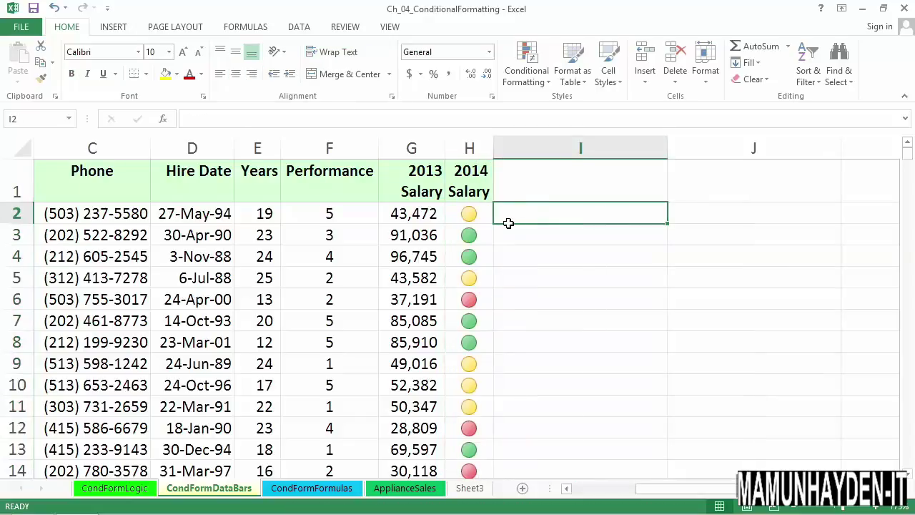
# Inspect the value behind the icon in cell H2 and compare the icons with the 2013 Salary column
pyautogui.click(486, 214)
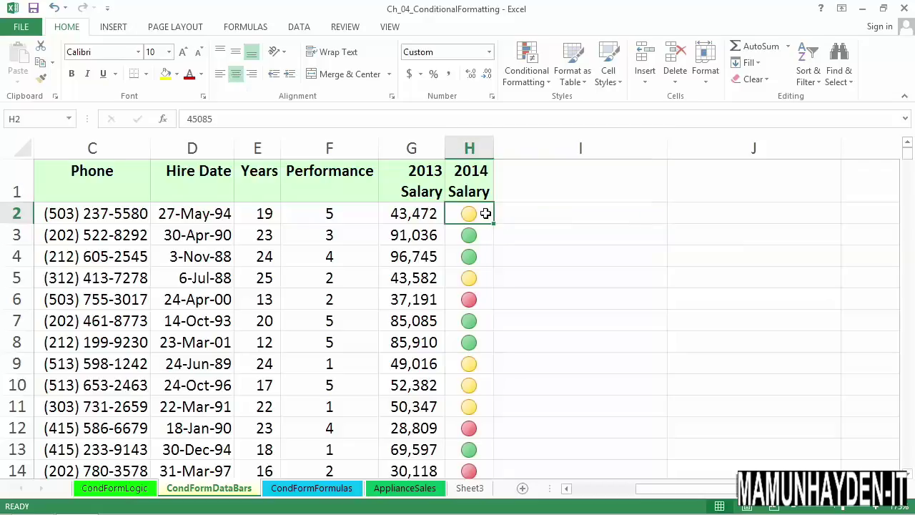
pyautogui.click(563, 216)
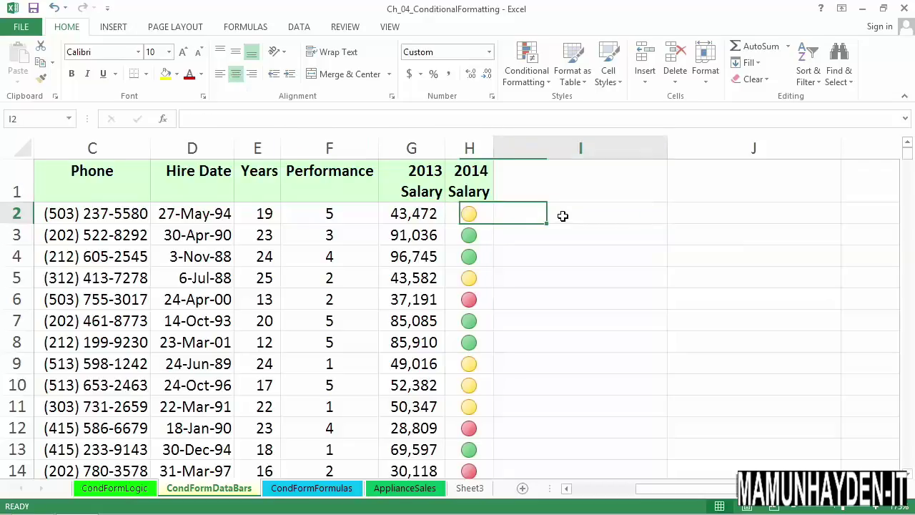
pyautogui.moveTo(819, 488); pyautogui.dragTo(753, 489)
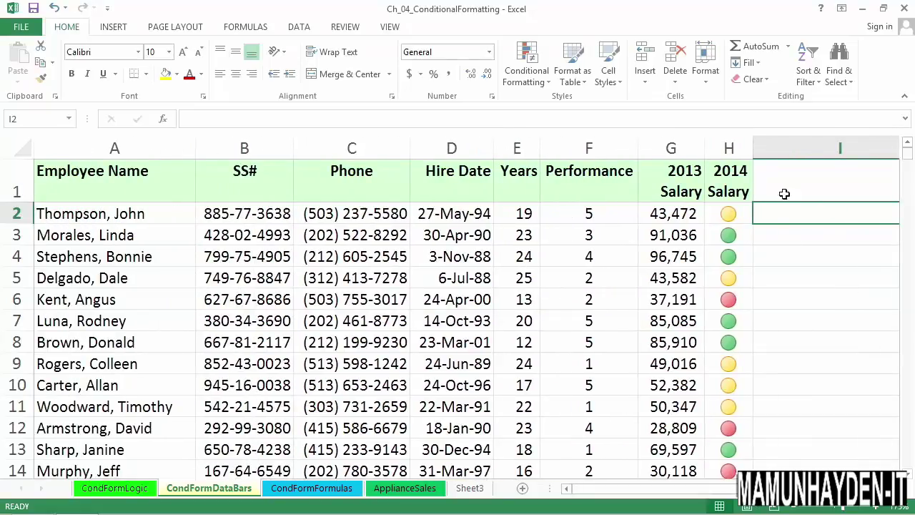
pyautogui.click(672, 148)
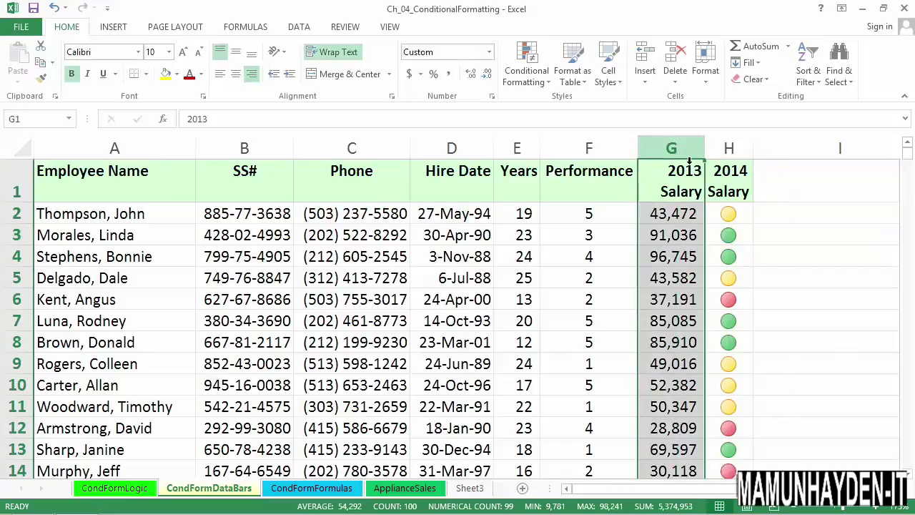
pyautogui.click(826, 238)
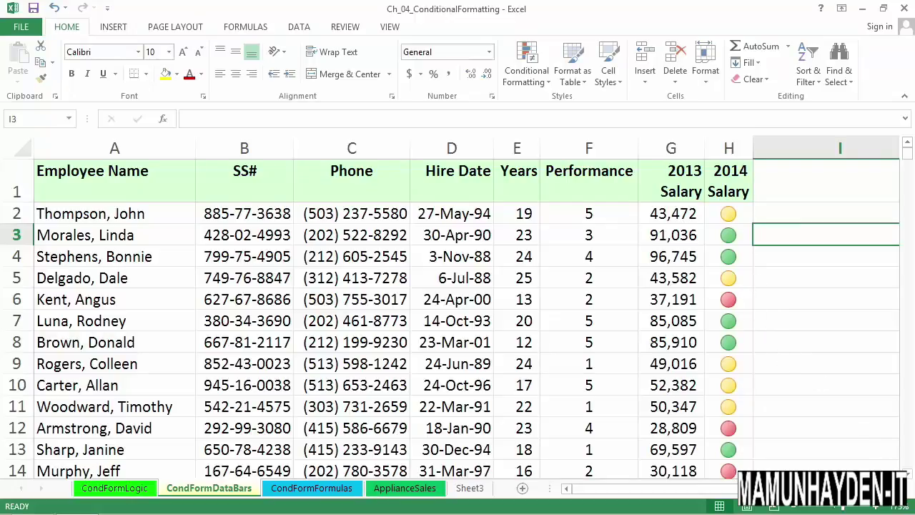
pyautogui.hscroll(3, 595, 331)
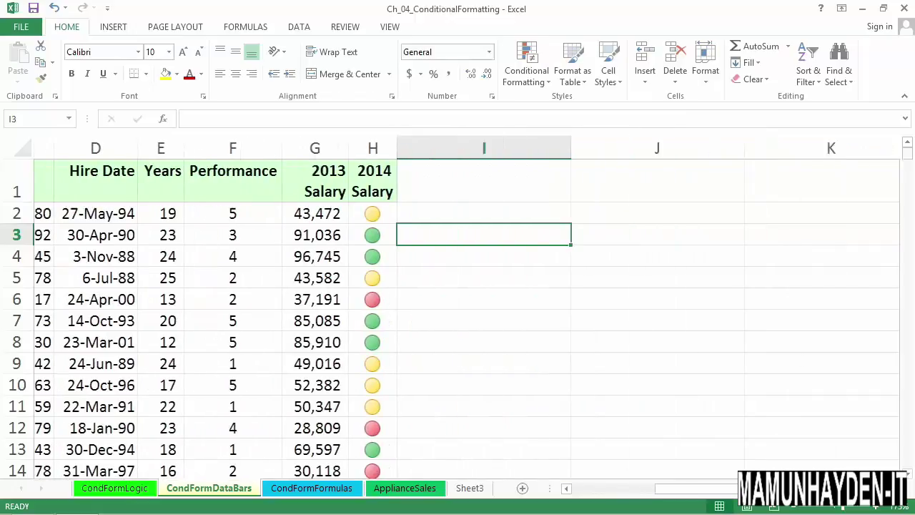
# Open the 2014 Salary icon set rule for editing and turn off Show Icon Only
pyautogui.click(366, 160)
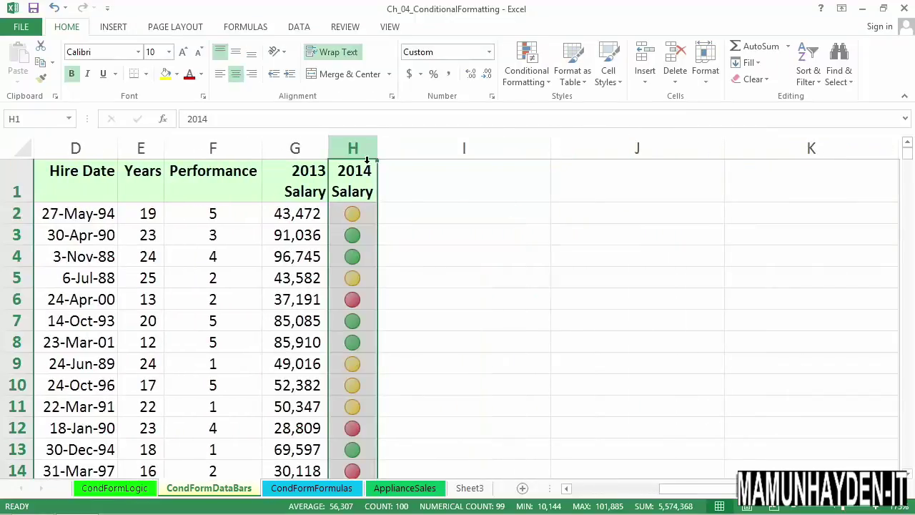
pyautogui.click(523, 65)
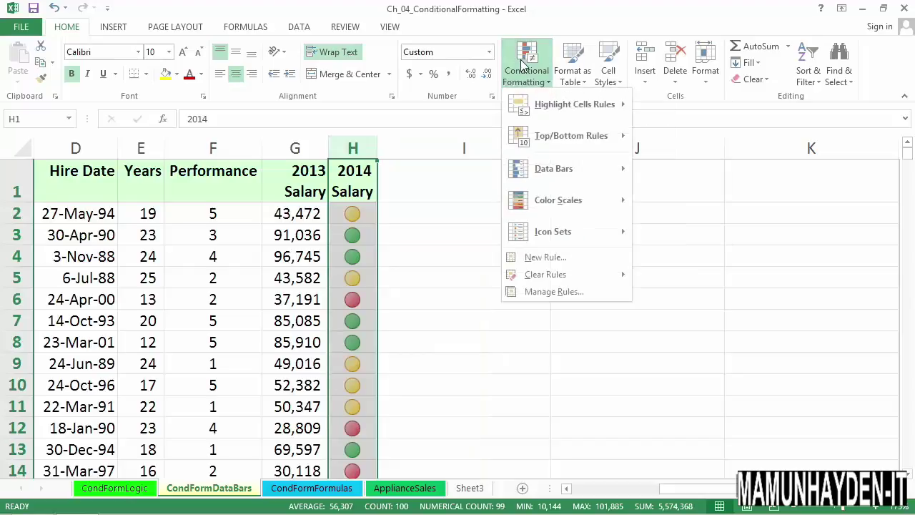
pyautogui.click(547, 292)
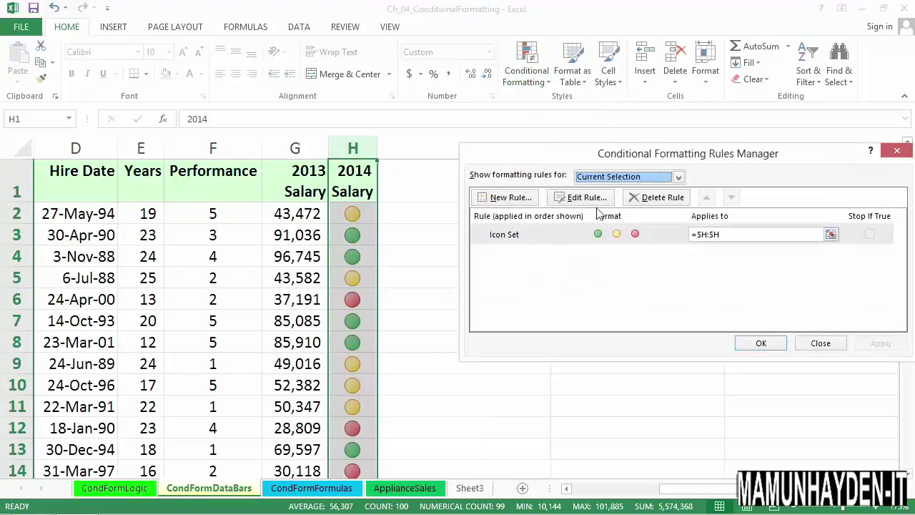
pyautogui.click(572, 236)
pyautogui.click(581, 197)
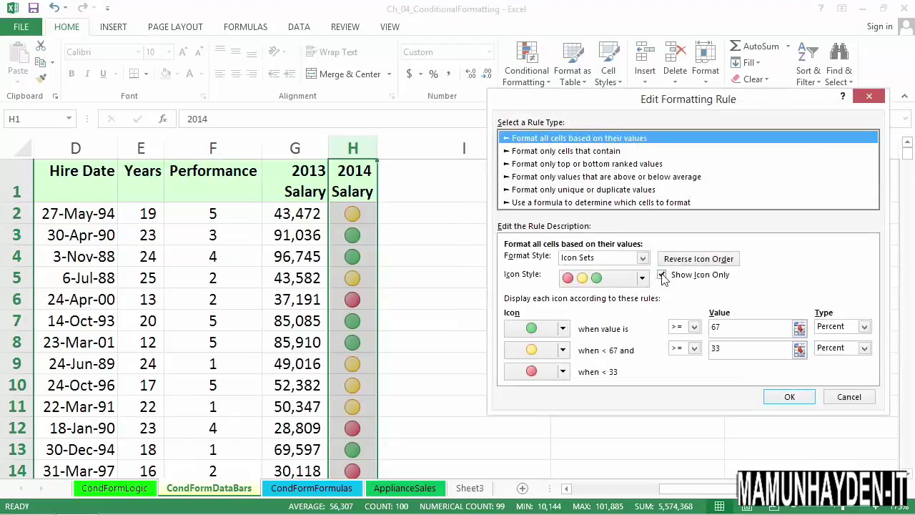
pyautogui.click(663, 277)
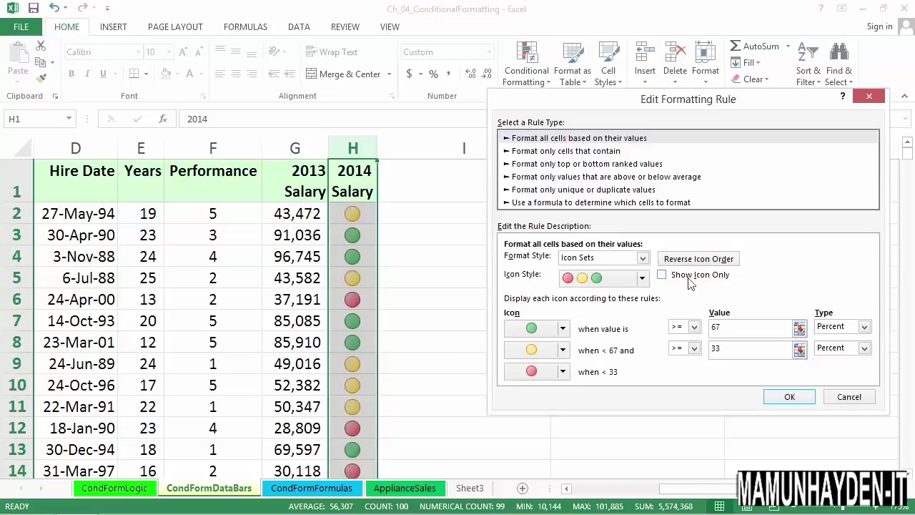
# Set the green icon to >= 90 percent and the yellow icon to > 10 percent, apply the rule, and autofit the 2014 Salary column
pyautogui.doubleClick(727, 329)
pyautogui.moveTo(736, 358); pyautogui.dragTo(705, 352)
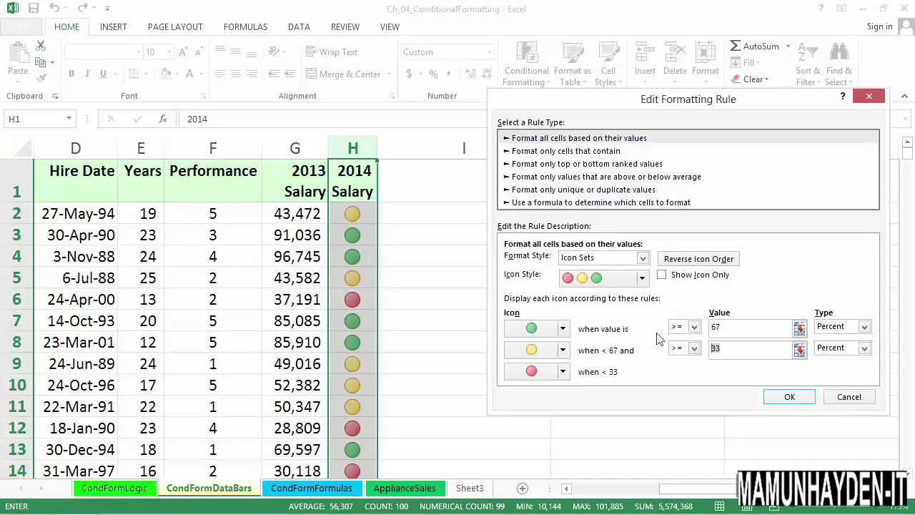
pyautogui.click(729, 328)
pyautogui.write('90')
pyautogui.press('Return')
pyautogui.moveTo(728, 353); pyautogui.dragTo(722, 353)
pyautogui.write('10')
pyautogui.click(694, 348)
pyautogui.click(686, 371)
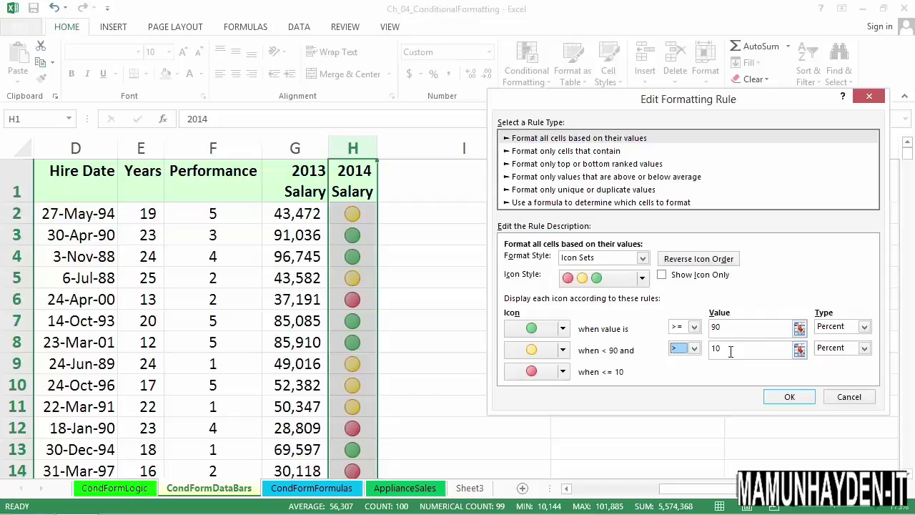
pyautogui.click(787, 397)
pyautogui.click(759, 346)
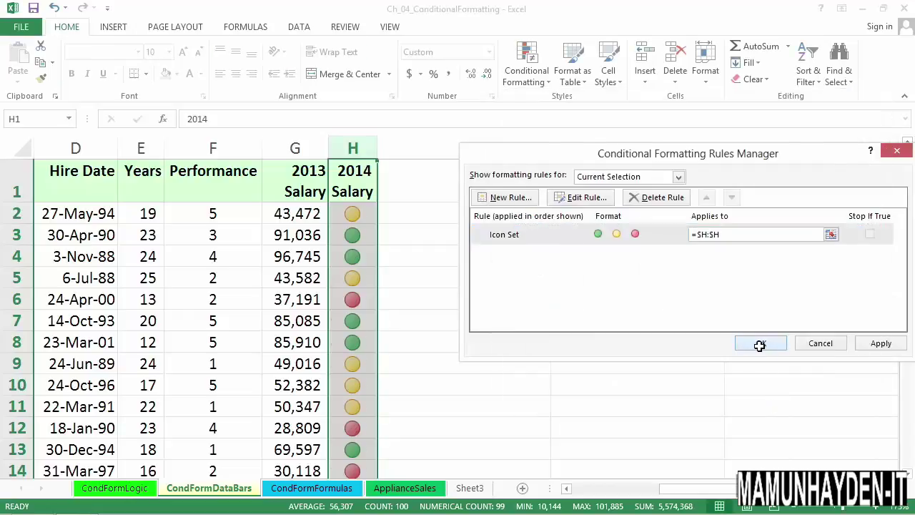
pyautogui.doubleClick(377, 153)
# Examine which 2014 salaries carry the green, yellow and red circles under the new thresholds
pyautogui.moveTo(361, 238); pyautogui.dragTo(368, 261)
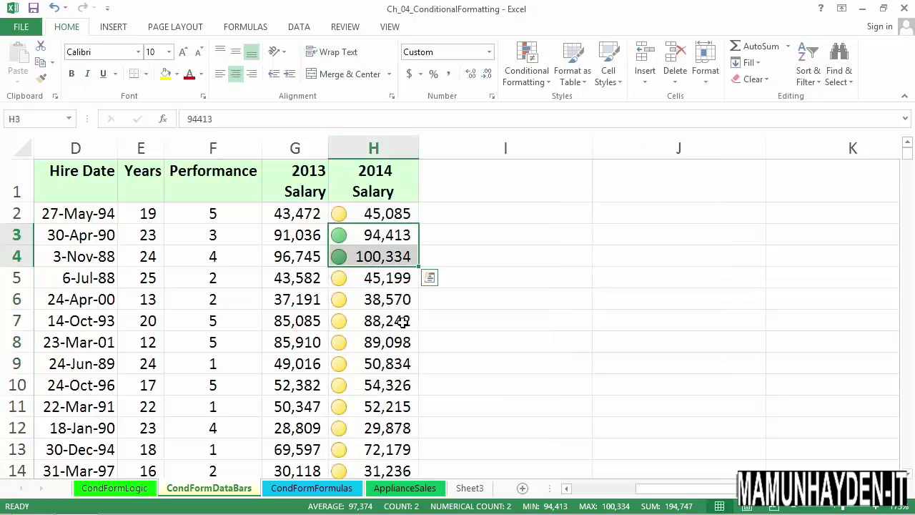
pyautogui.scroll(-1, 400, 322)
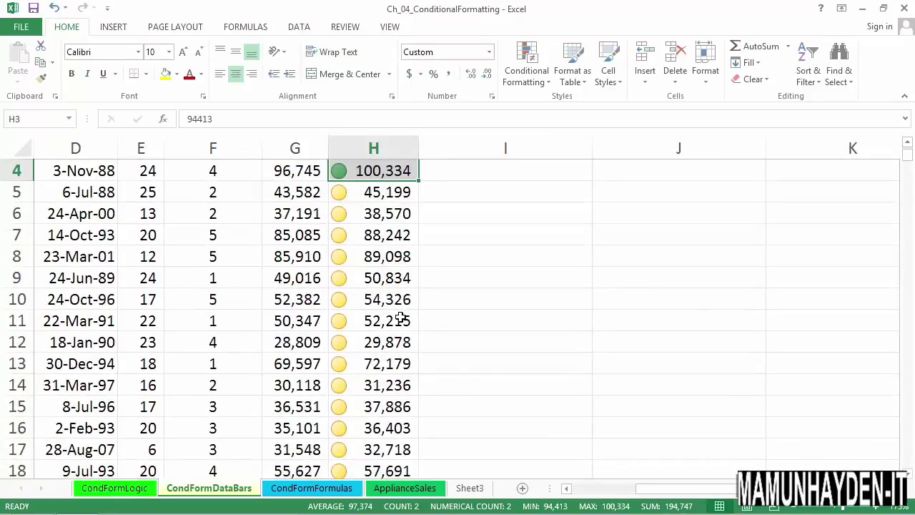
pyautogui.scroll(-1, 401, 318)
pyautogui.scroll(-7, 400, 314)
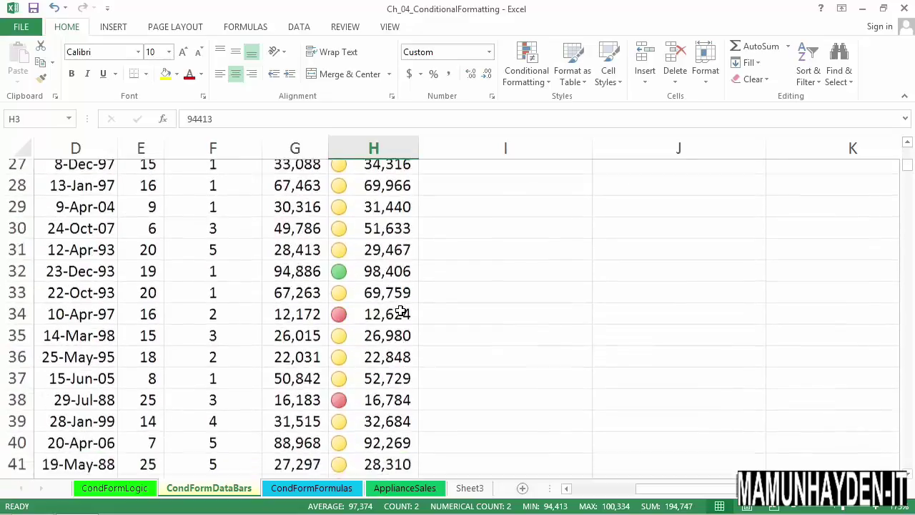
pyautogui.scroll(6, 368, 302)
pyautogui.scroll(3, 368, 302)
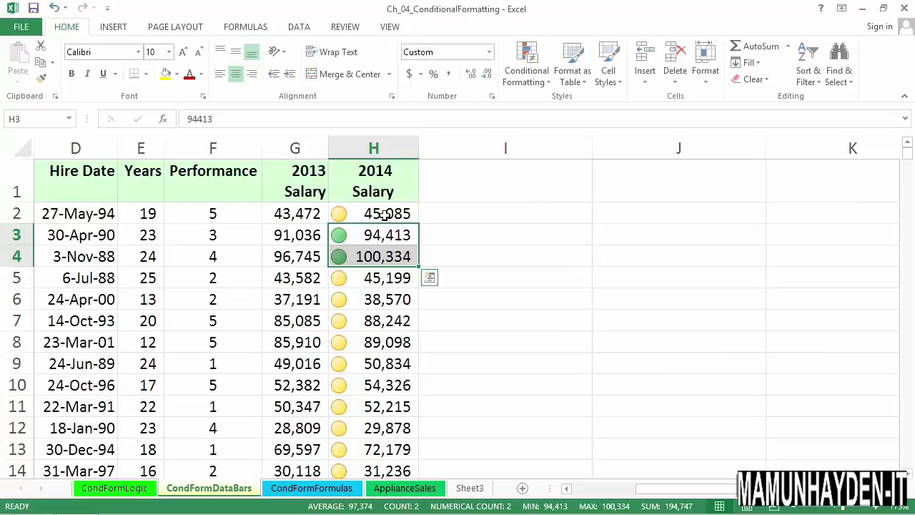
# Open the icon set rule of the 2014 Salary column for editing
pyautogui.click(380, 153)
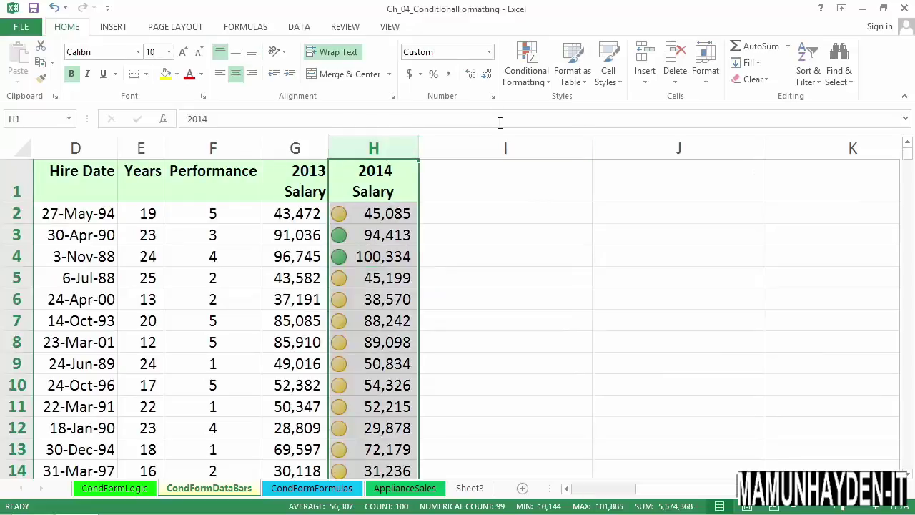
pyautogui.click(530, 61)
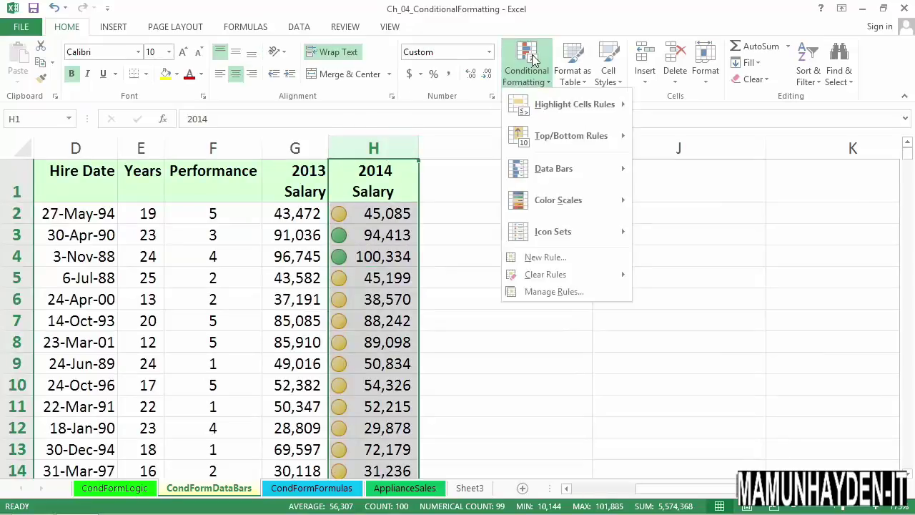
pyautogui.moveTo(529, 229)
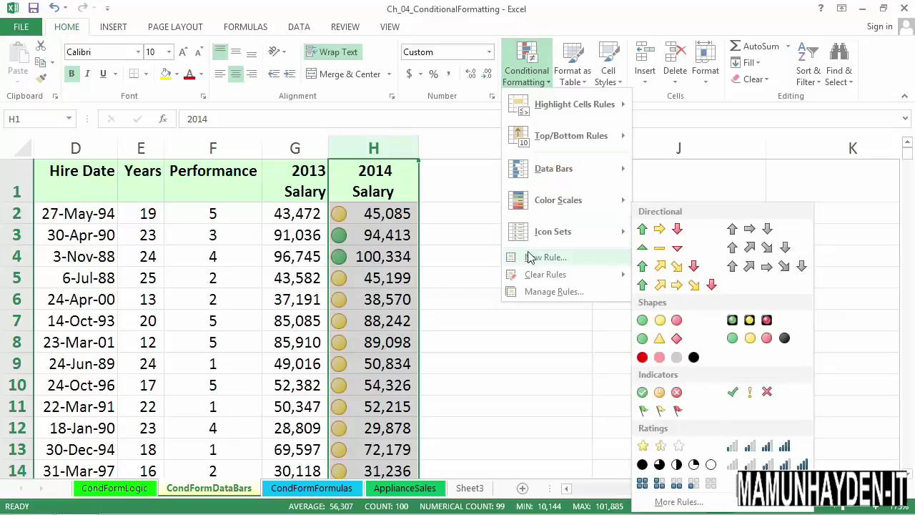
pyautogui.click(541, 293)
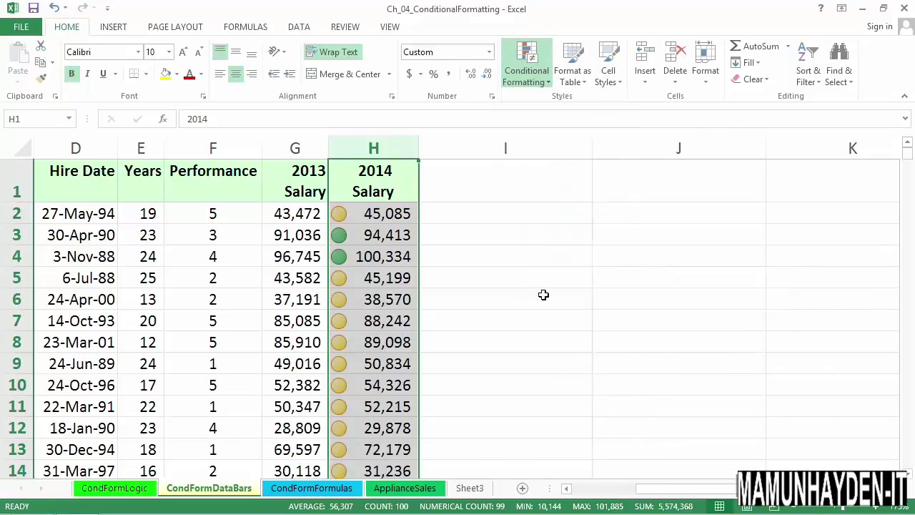
pyautogui.click(592, 200)
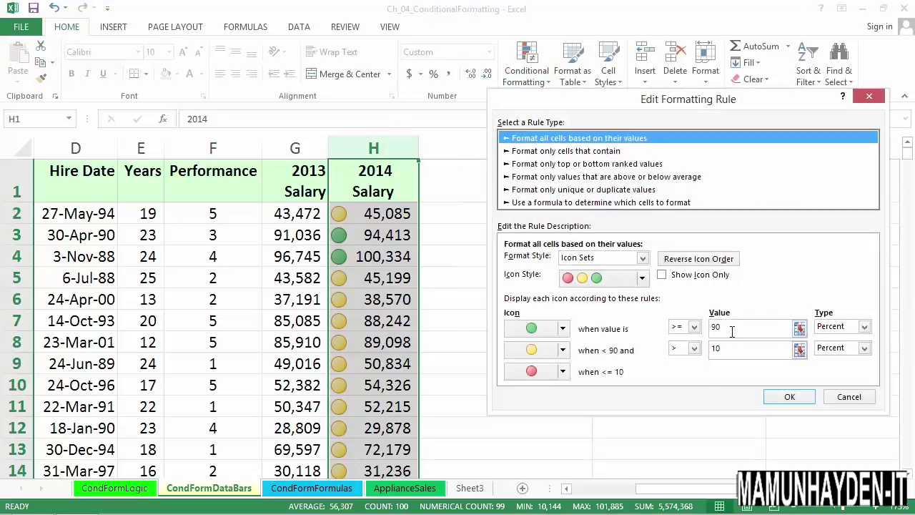
# Change the rule's icon style to the set of four colored arrows
pyautogui.click(643, 278)
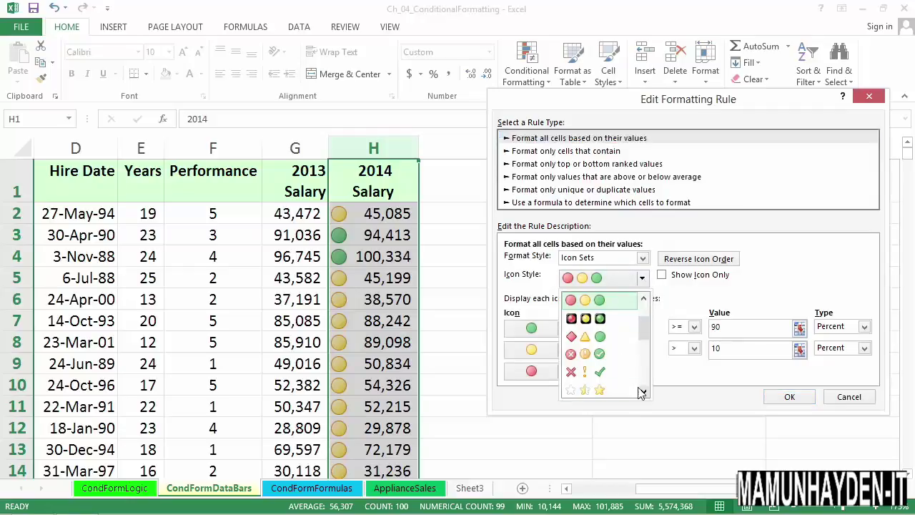
pyautogui.click(643, 392)
pyautogui.click(643, 393)
pyautogui.click(644, 393)
pyautogui.click(644, 393)
pyautogui.click(644, 393)
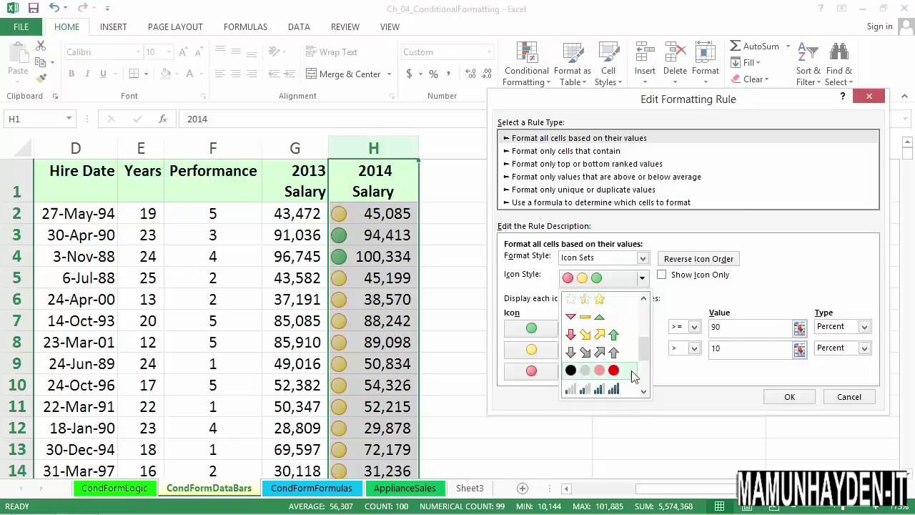
pyautogui.click(607, 334)
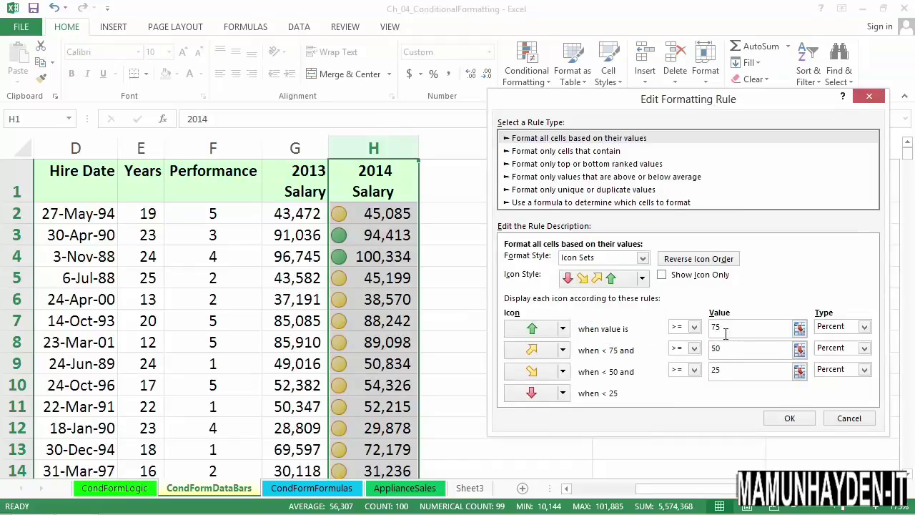
# Apply the edited arrow icon rule and widen the 2014 Salary column slightly
pyautogui.click(787, 419)
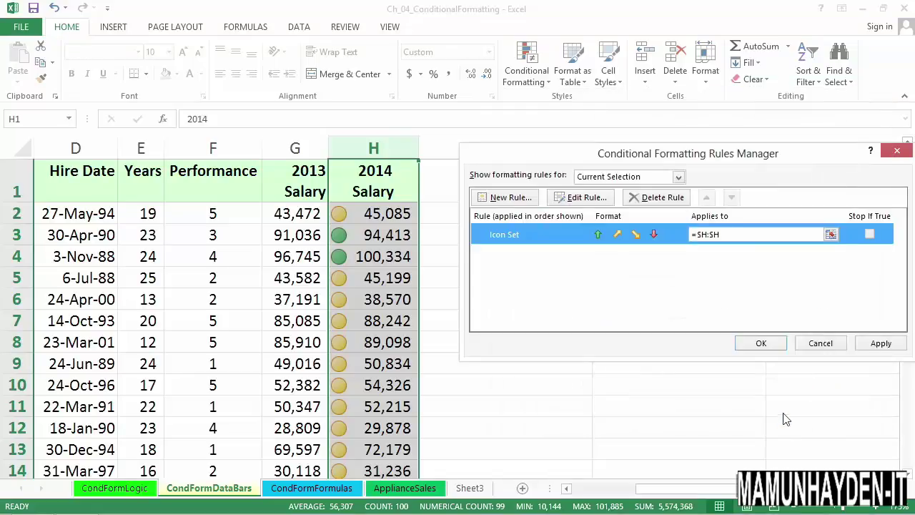
pyautogui.click(772, 347)
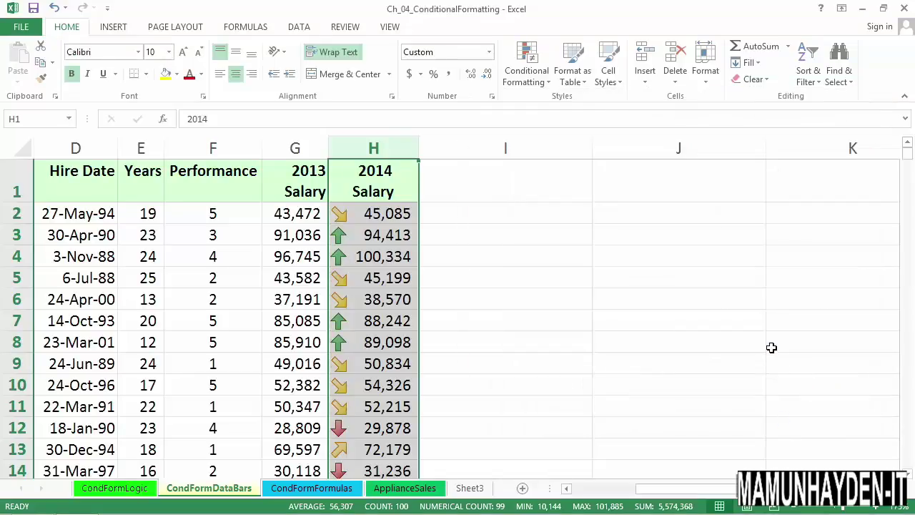
pyautogui.moveTo(422, 156); pyautogui.dragTo(435, 155)
pyautogui.click(418, 181)
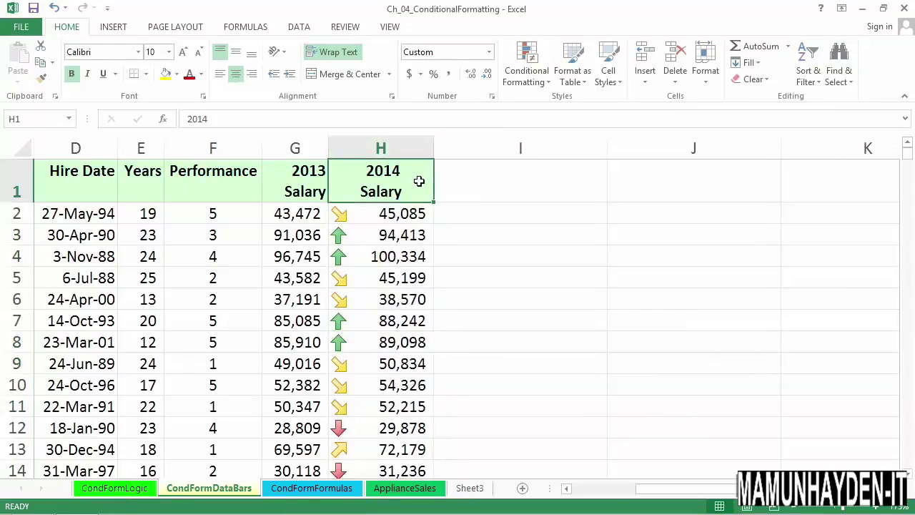